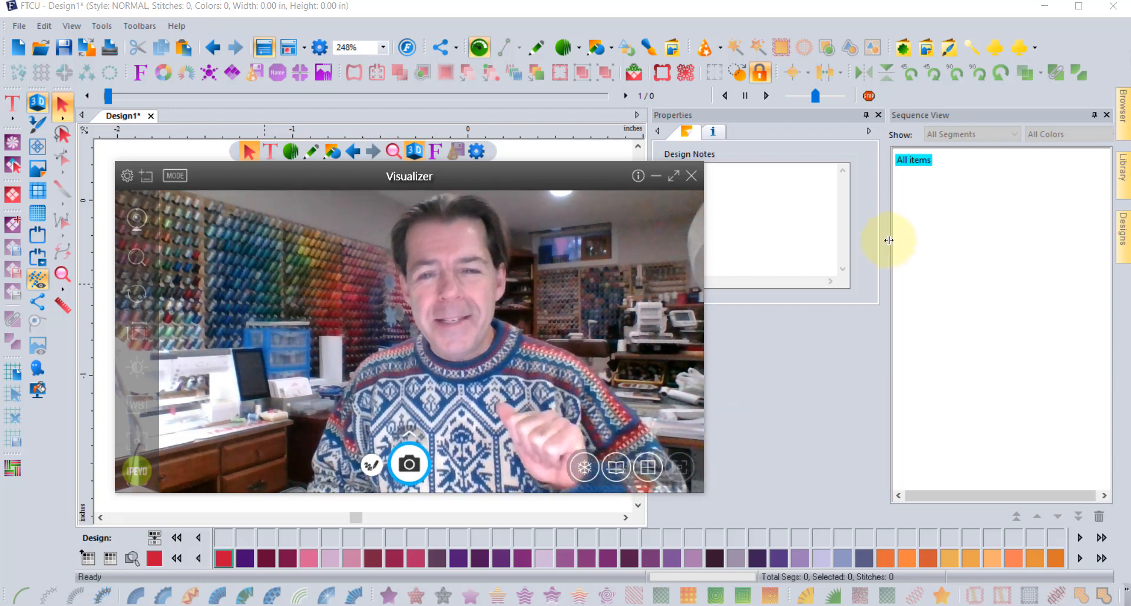
Insert the Bird 005 custom shape into the design and convert it to a standard stitch fill
click(693, 178)
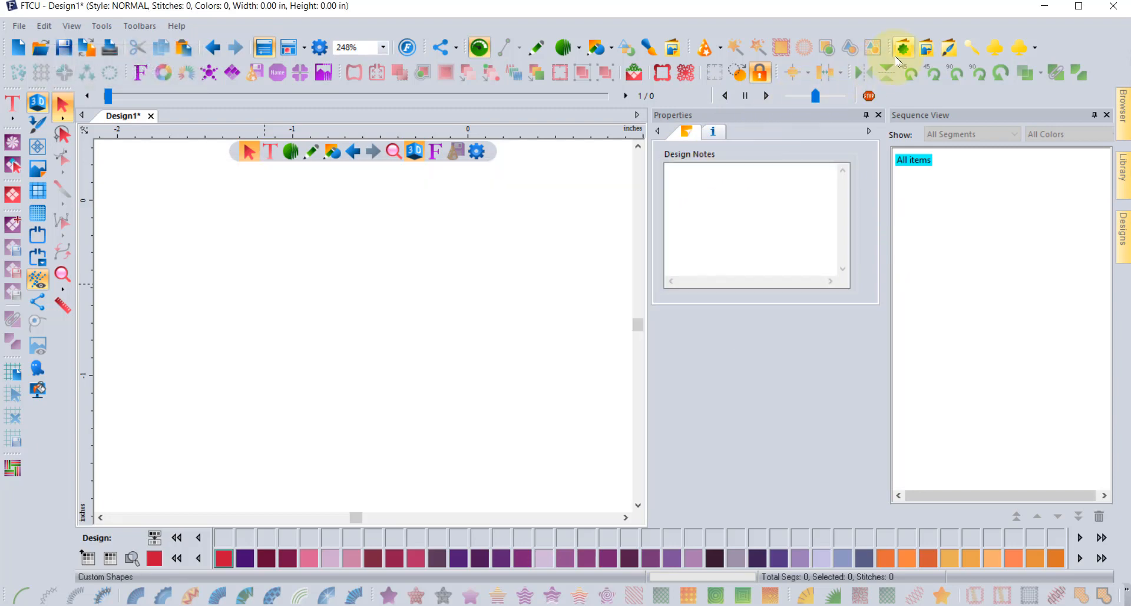
click(901, 52)
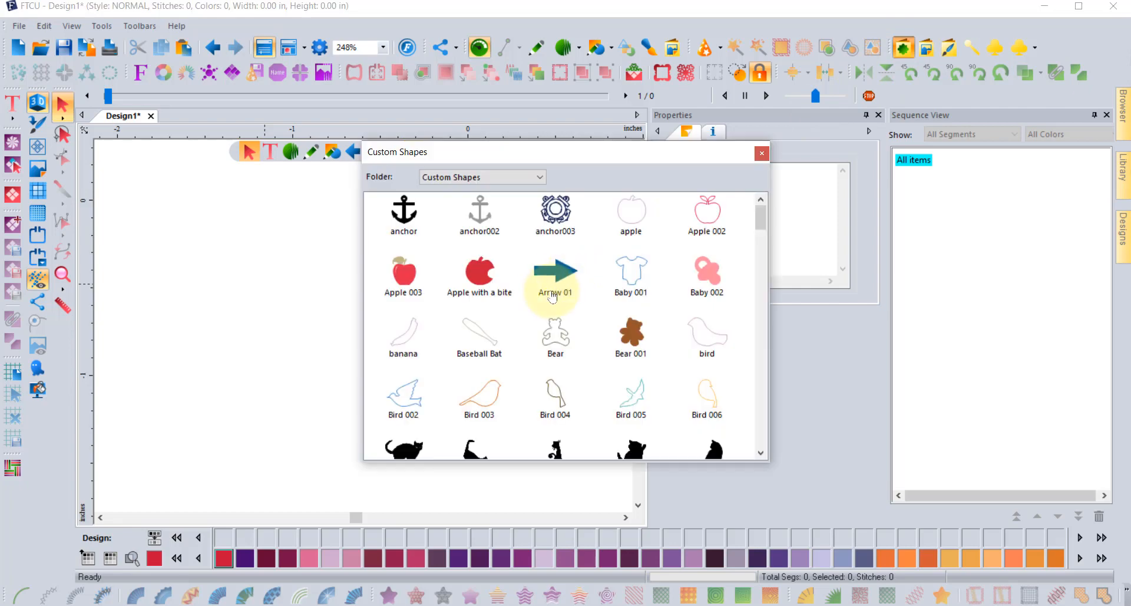
double_click(639, 399)
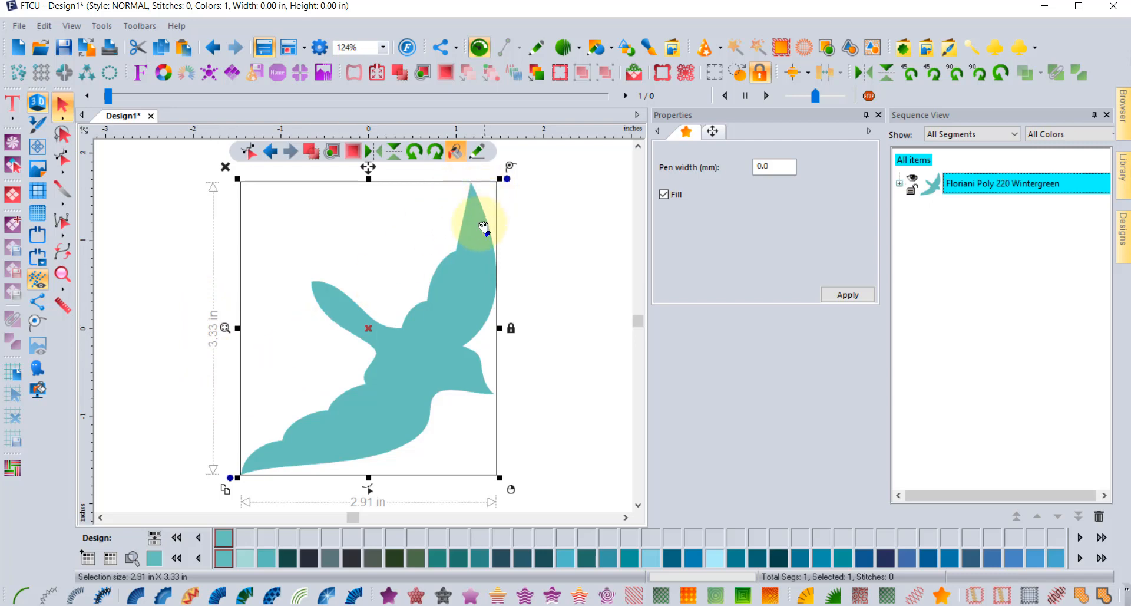
click(389, 595)
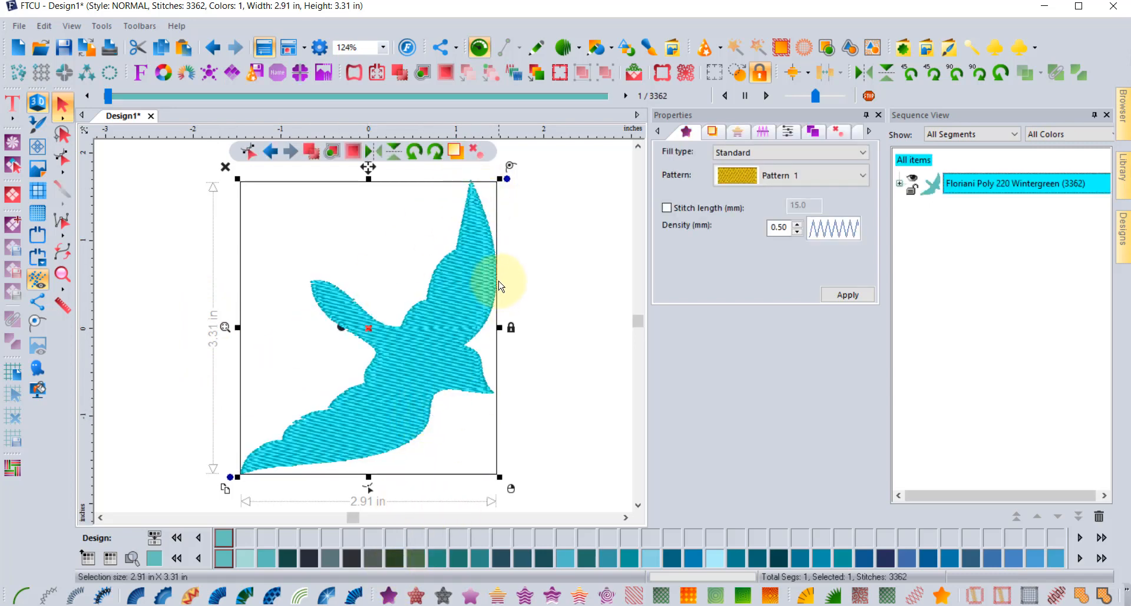
Shrink the bird to about 1.06 by 1.20 inches and convert it to Auto Satin
drag(498, 176, 287, 466)
scroll(227, 475, up, 1)
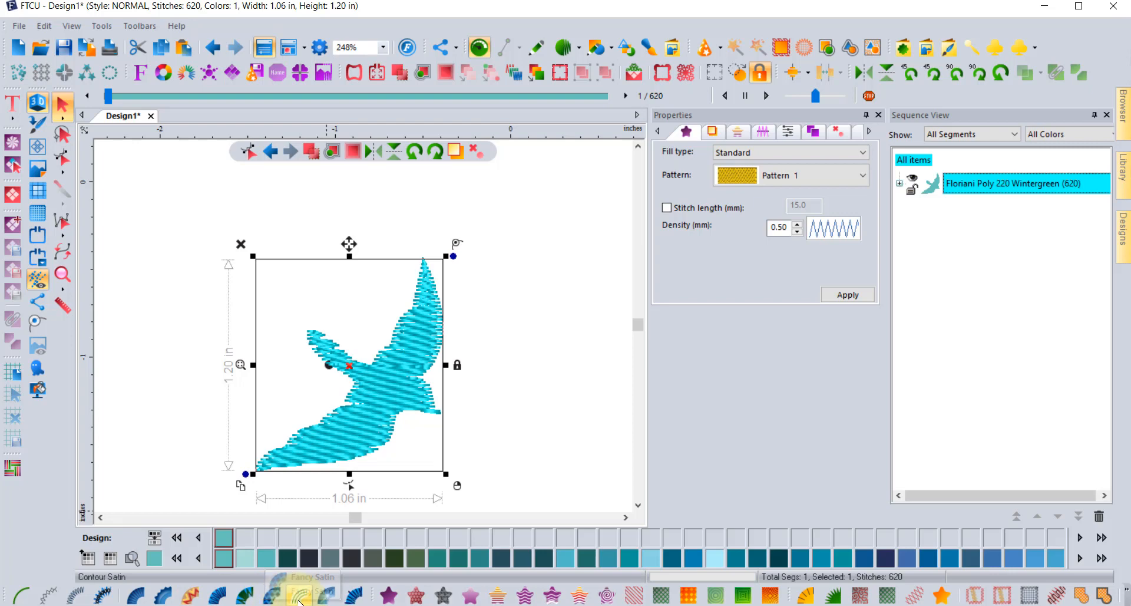
click(353, 597)
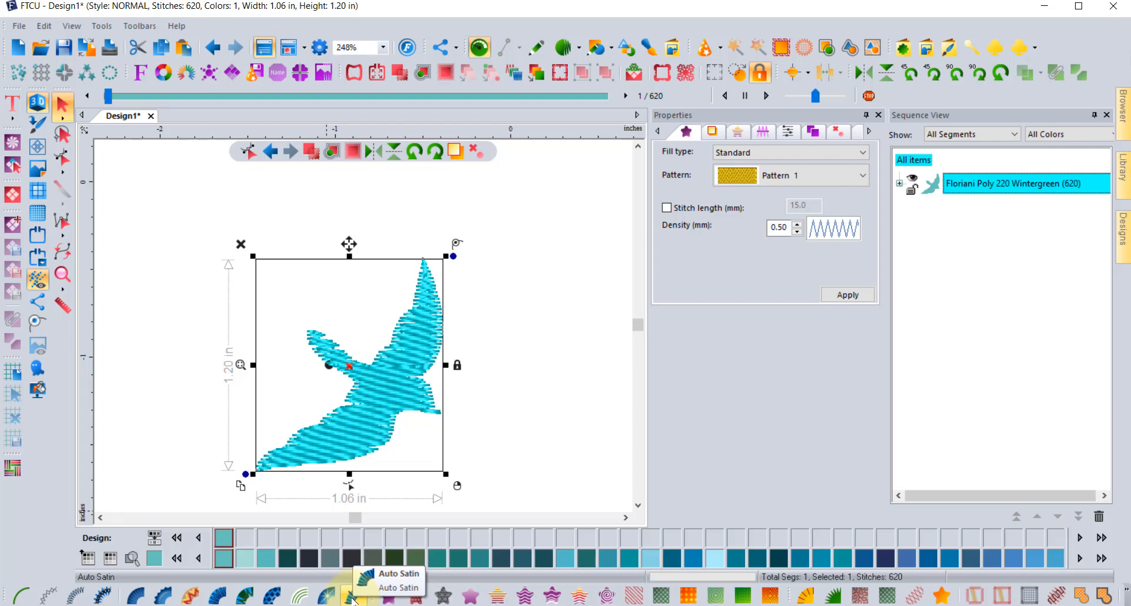
click(352, 596)
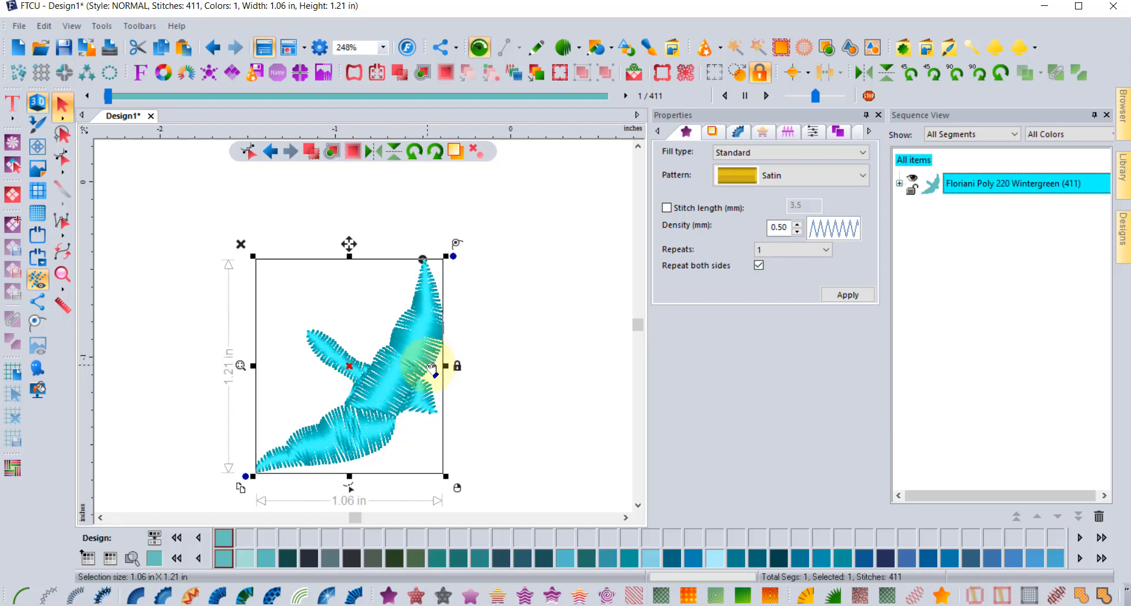
Edit the bird's outline and inclinations, moving endpoints of inclination lines along the lower wing to even out the stitch angles
click(62, 157)
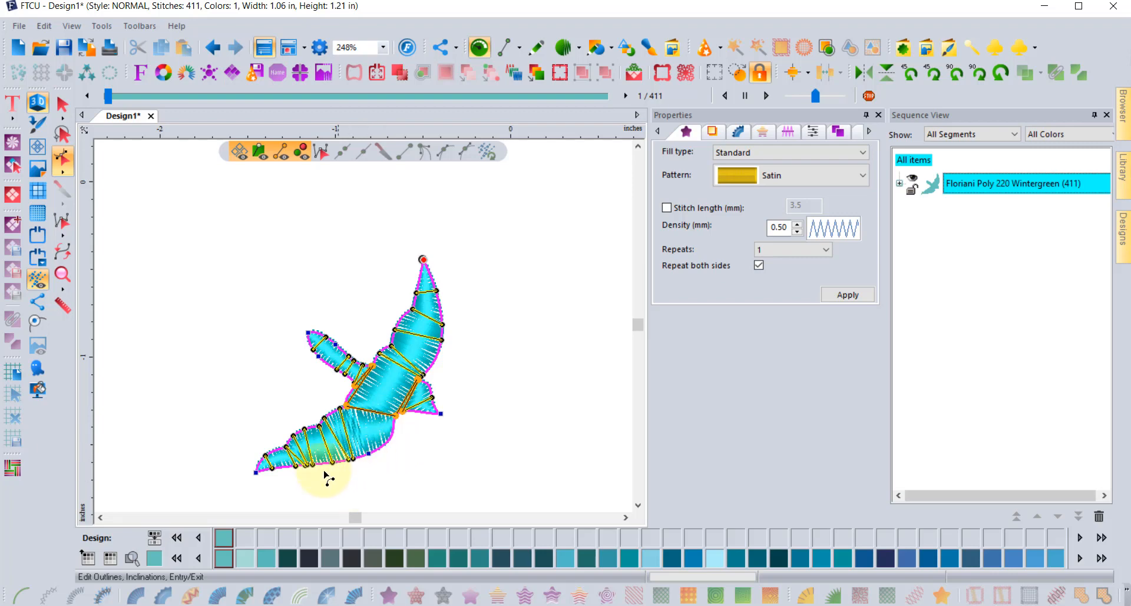
scroll(300, 474, up, 1)
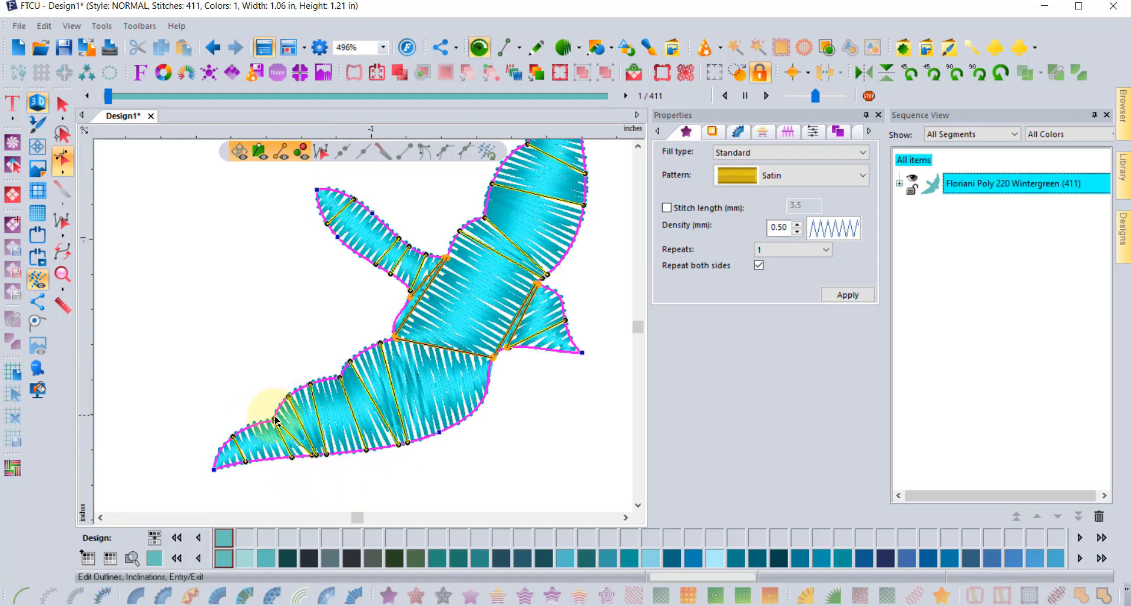
drag(277, 417, 316, 456)
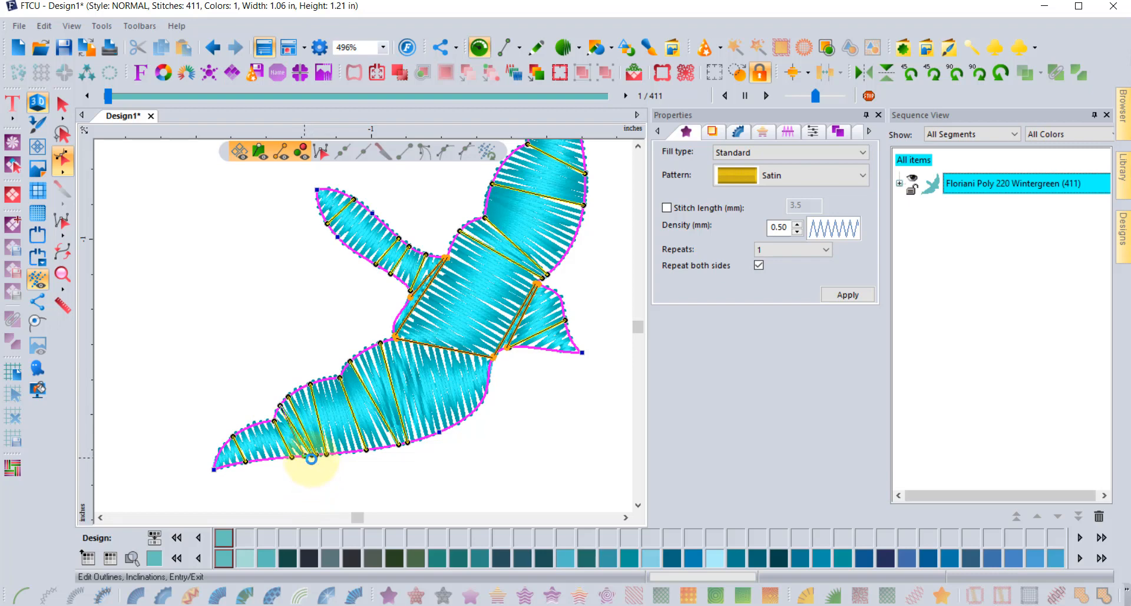
drag(409, 444, 441, 431)
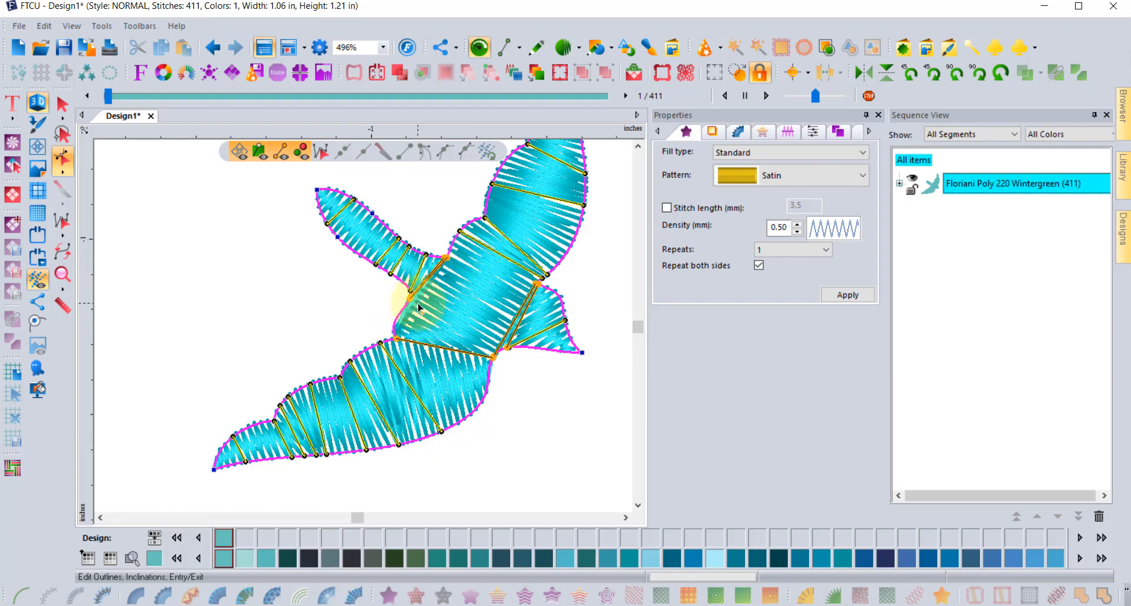
Compare the bird's outline points, inclinations, split lines and entry/exit markers by toggling the display of each one
click(638, 147)
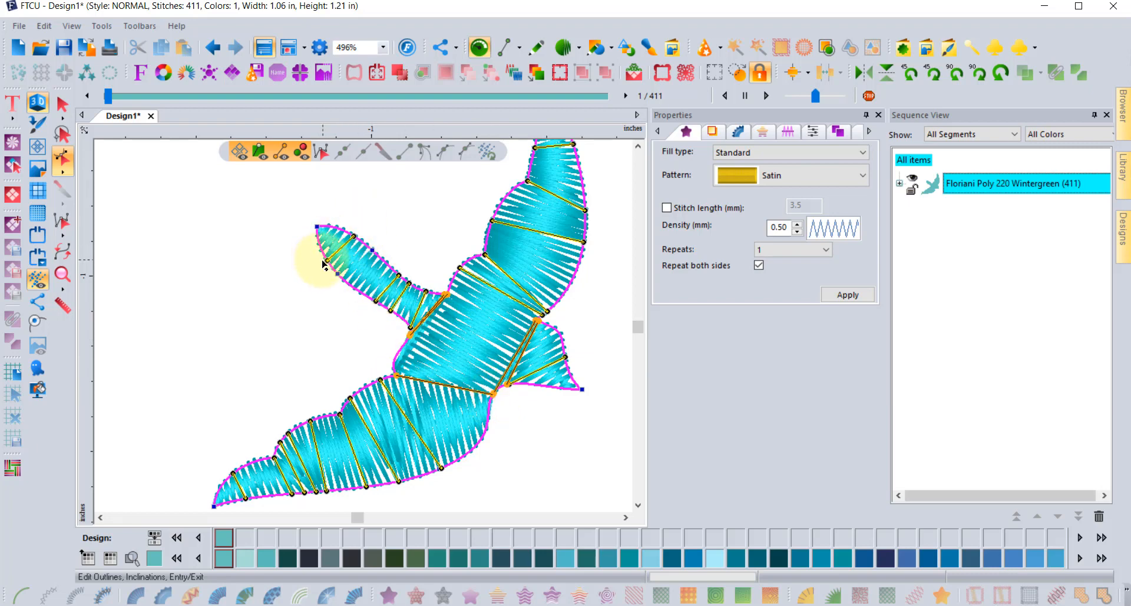
click(239, 152)
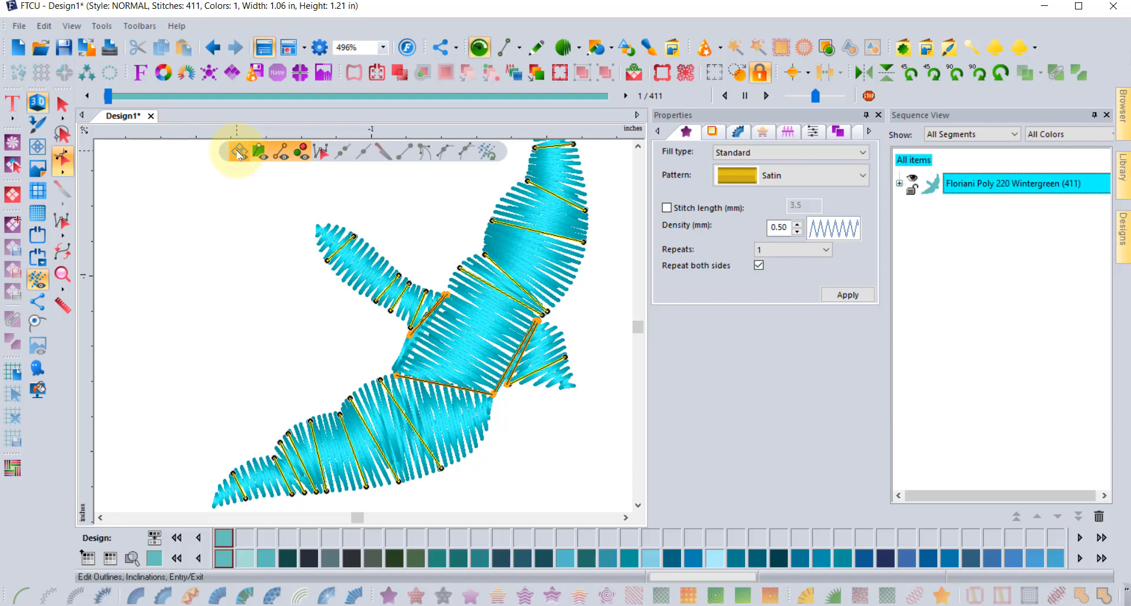
click(240, 152)
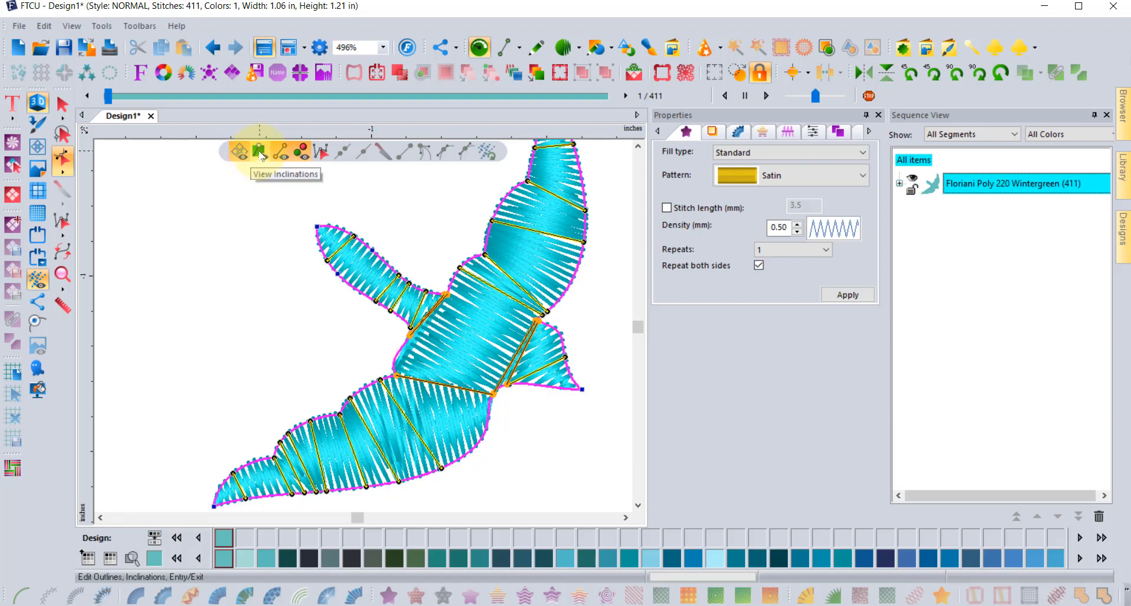
click(260, 154)
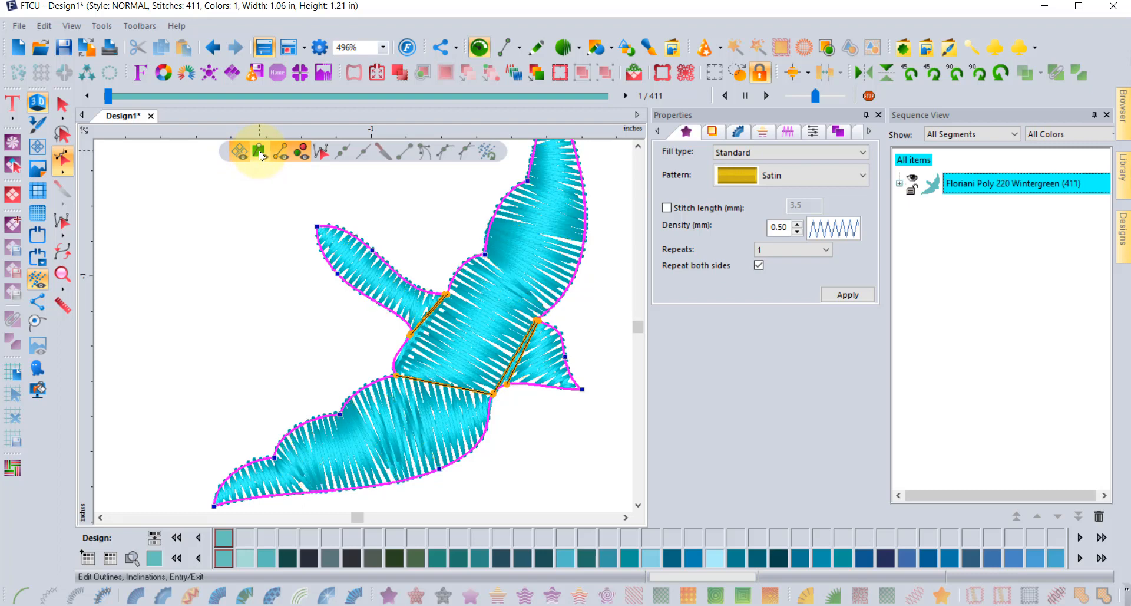
click(260, 154)
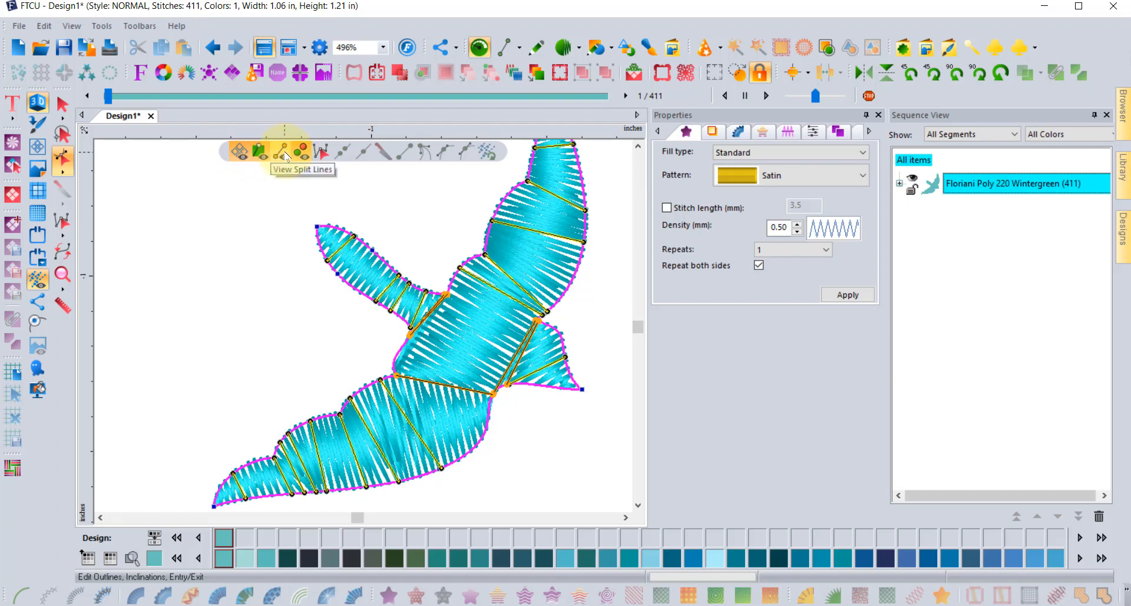
click(284, 155)
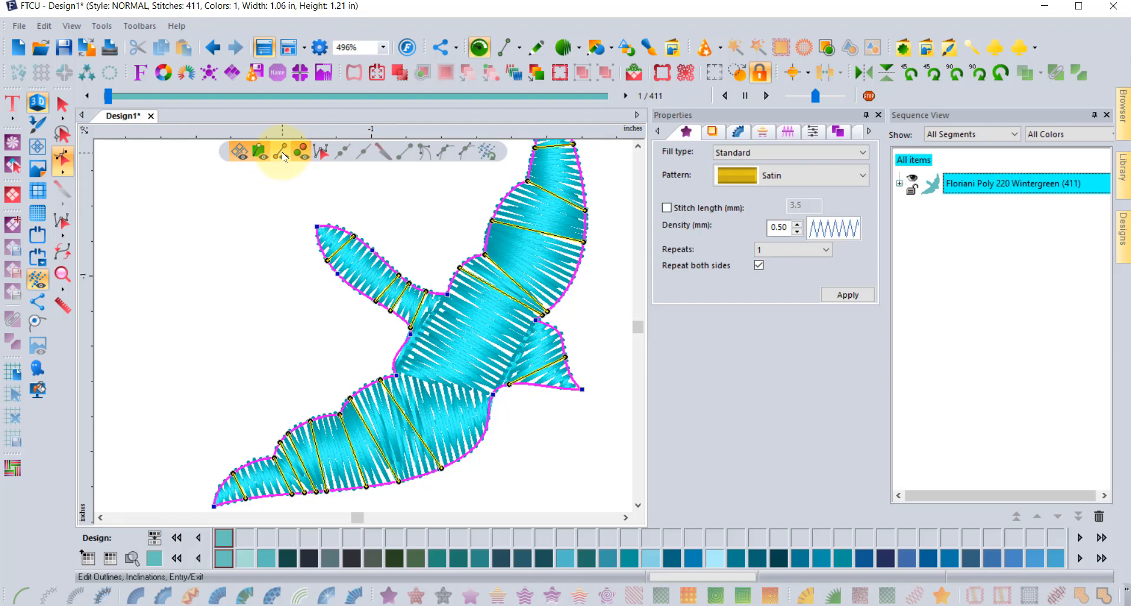
click(285, 155)
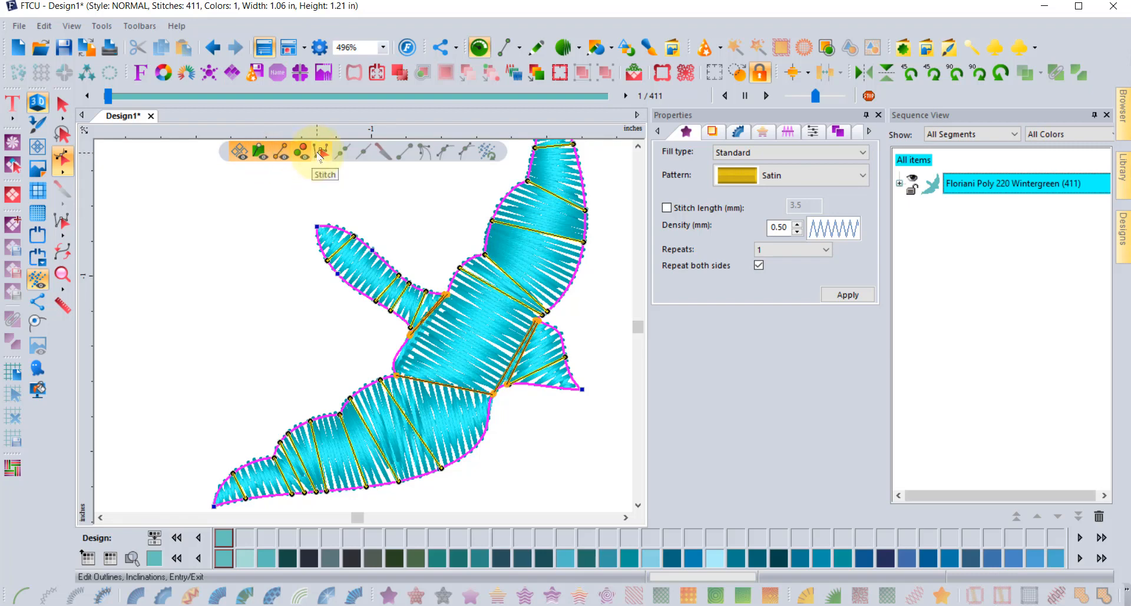
click(302, 152)
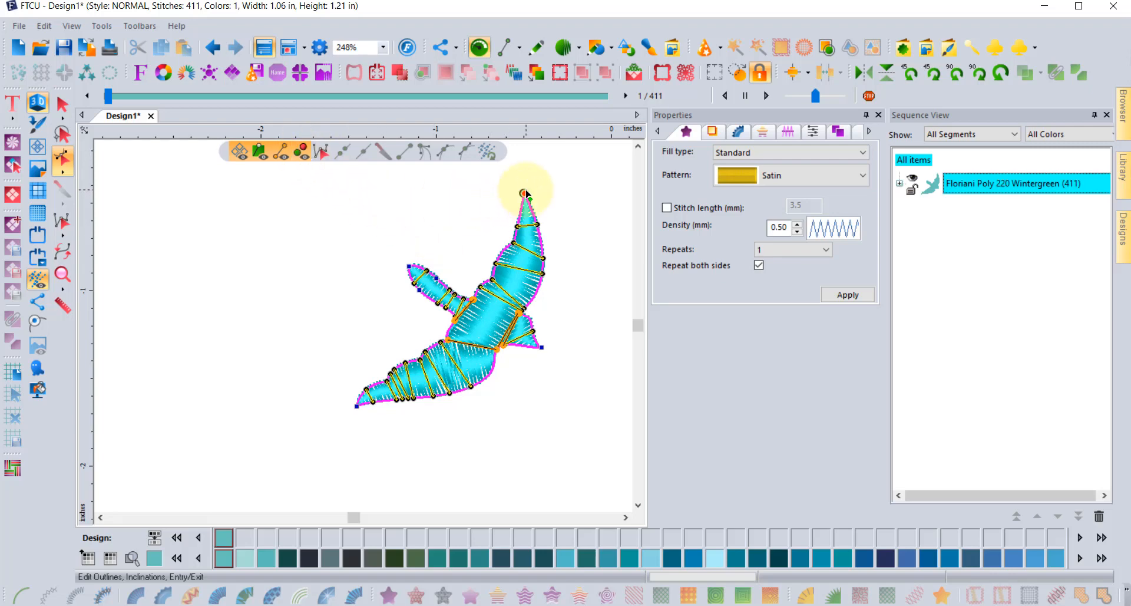
Hide the inclinations and the entry/exit markers, leaving the bird's outline and split lines displayed
click(259, 155)
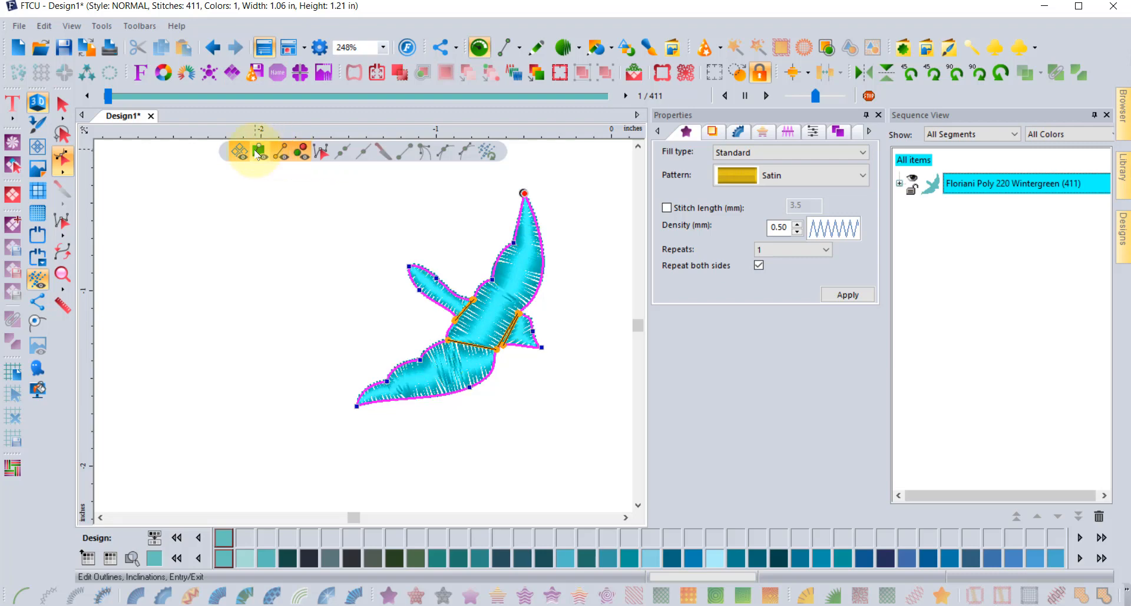
click(303, 151)
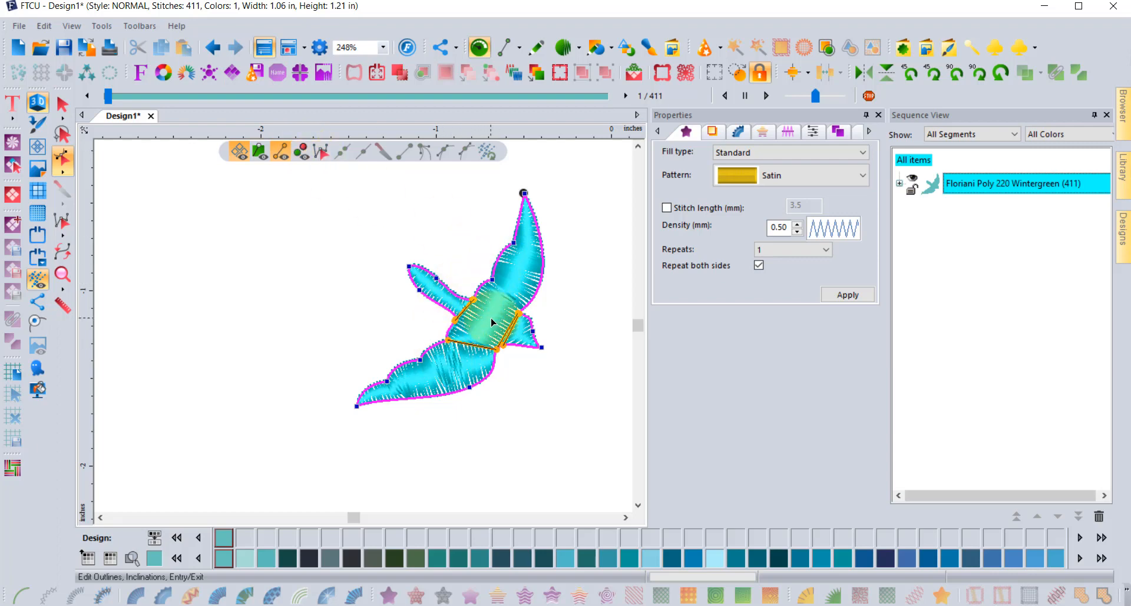
scroll(492, 322, up, 1)
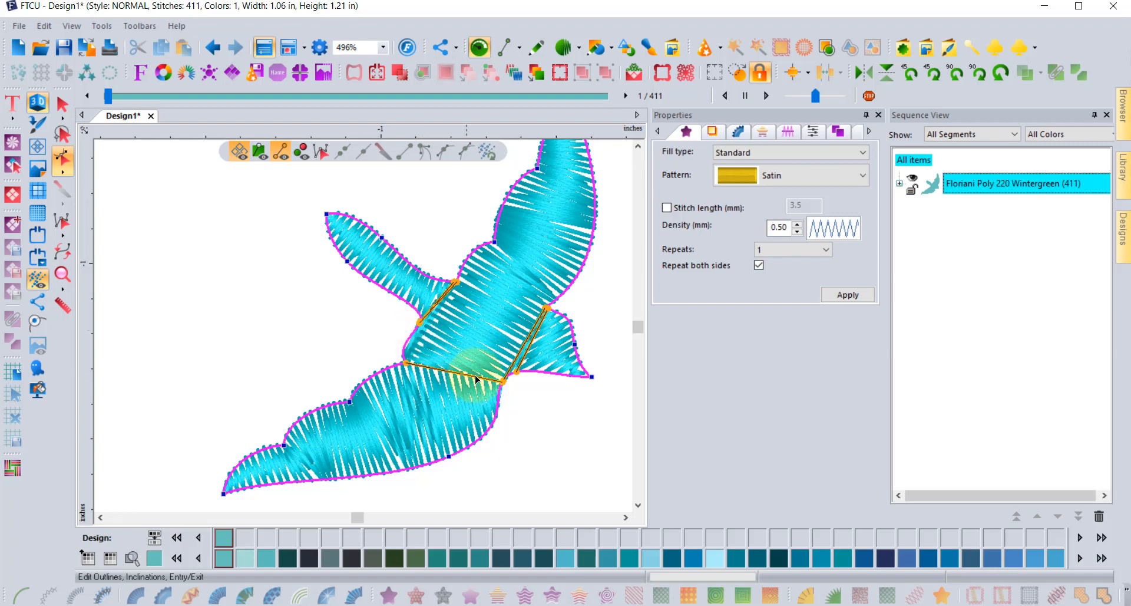
Move one endpoint of the split lines at the lower wing, upper wing, tail and head to separate the overlapping lines
drag(502, 386, 394, 480)
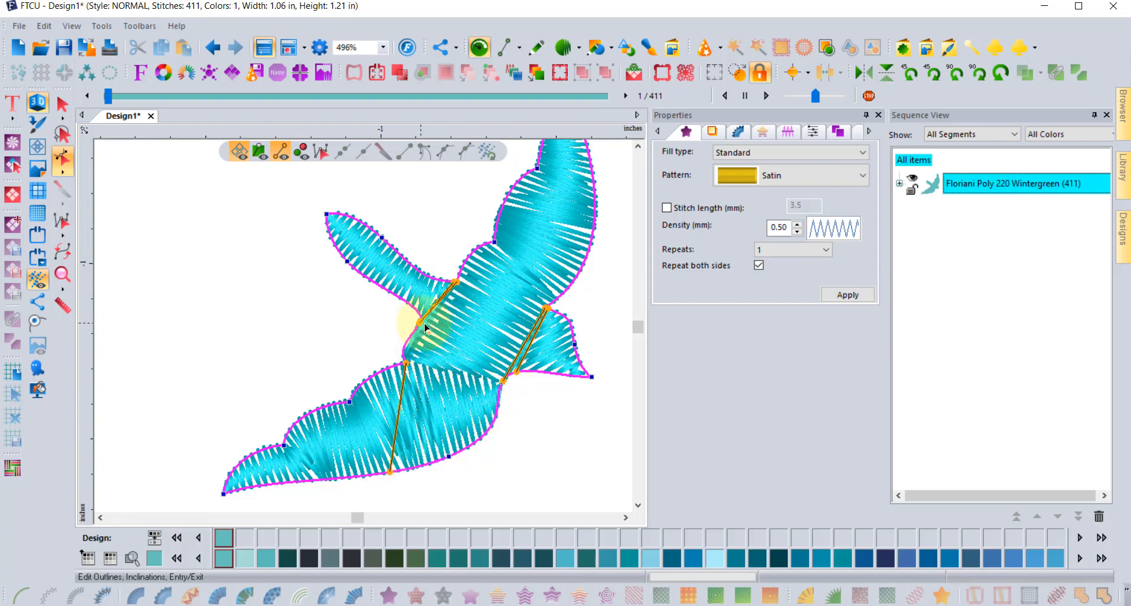
drag(422, 324, 583, 266)
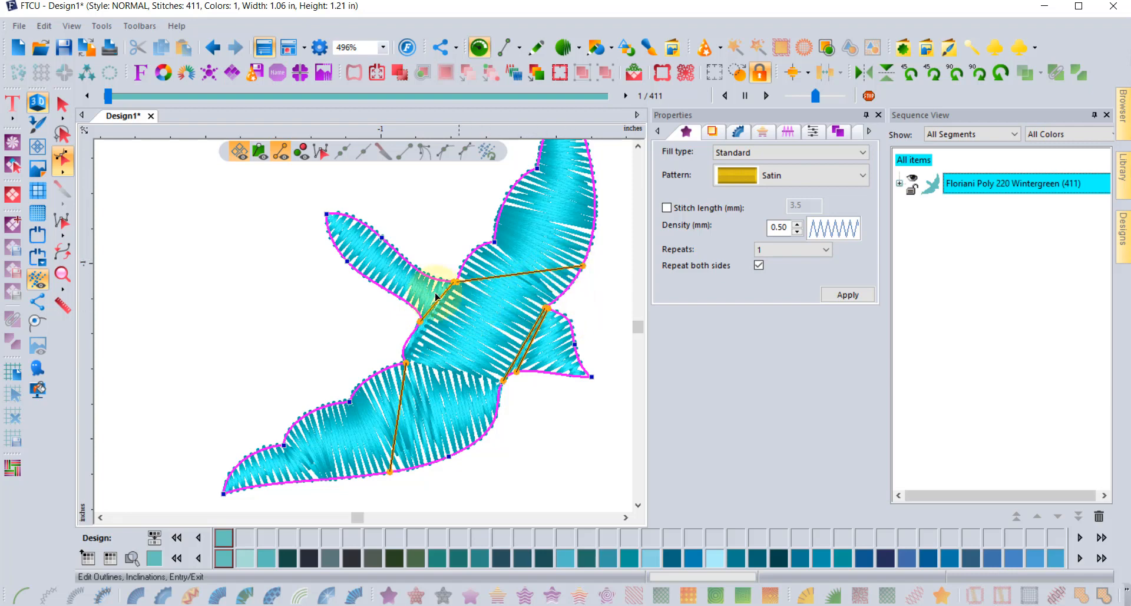
drag(450, 289, 417, 269)
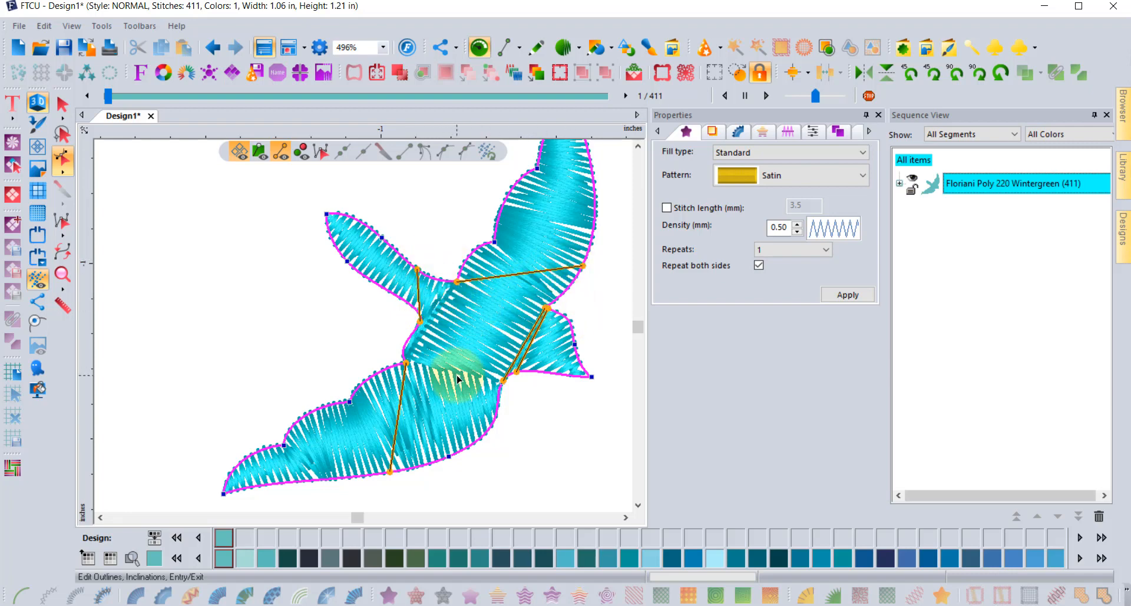
drag(518, 381, 541, 377)
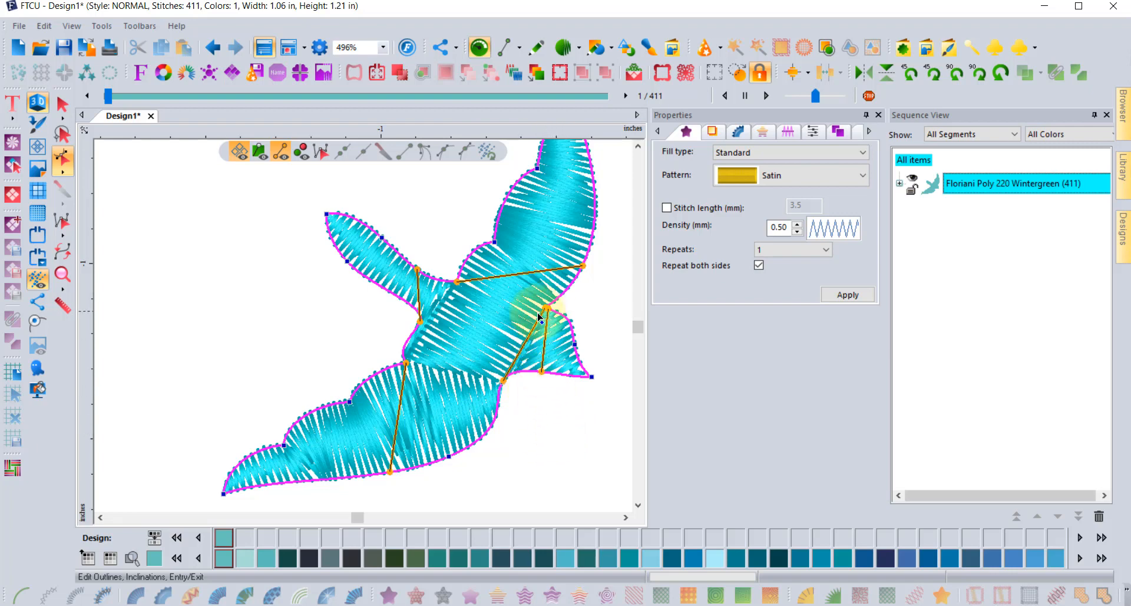
Delete the tail's split line and both split lines at the bird's head
right_click(421, 321)
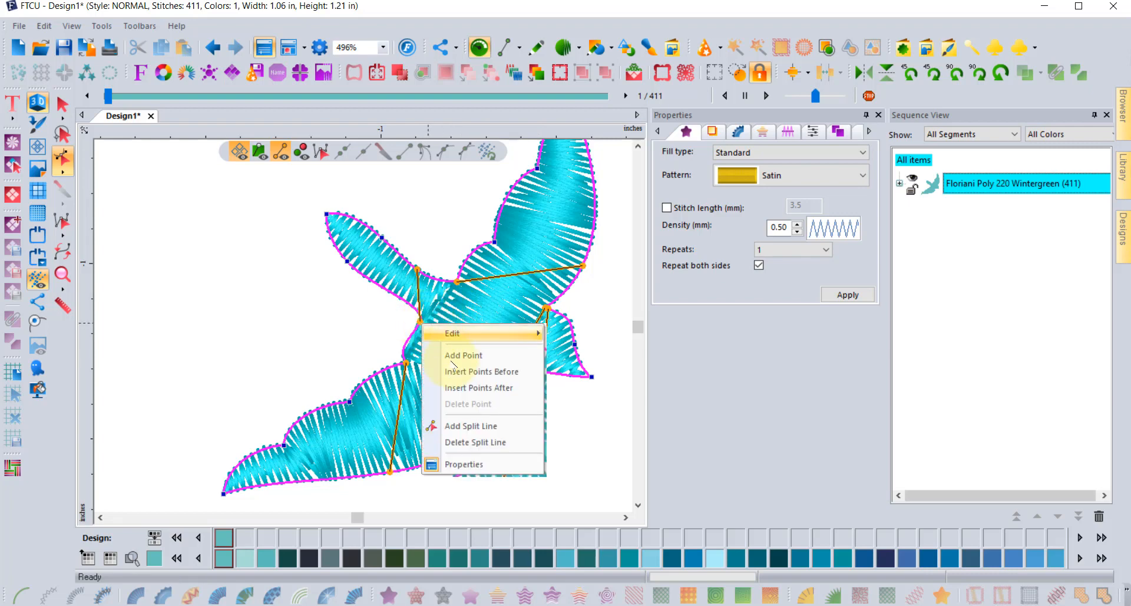
click(475, 442)
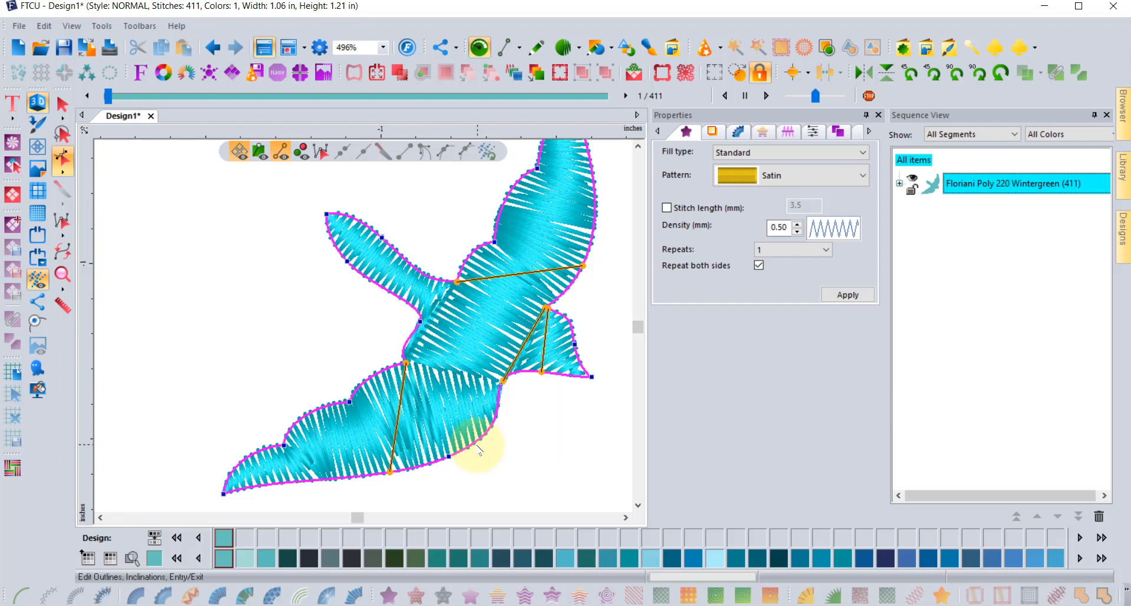
right_click(506, 379)
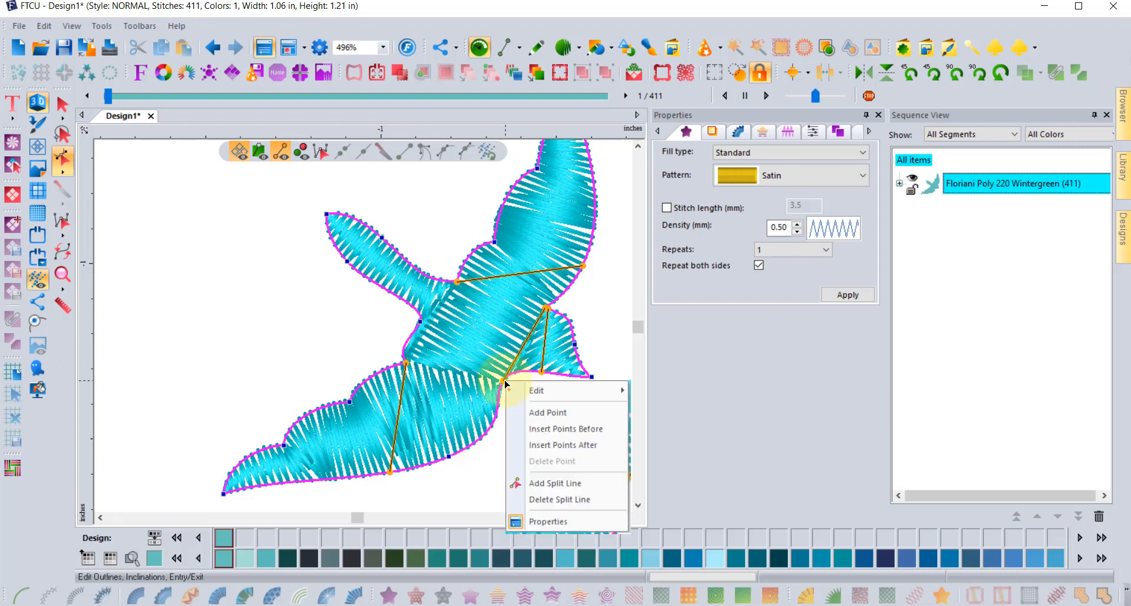
click(568, 494)
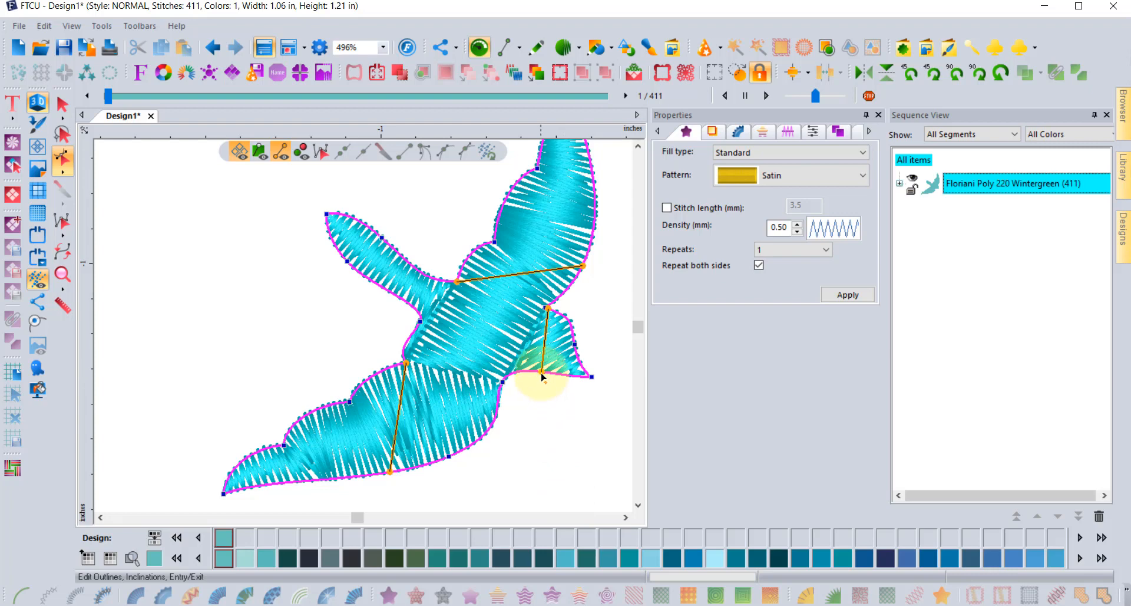
right_click(541, 373)
click(590, 491)
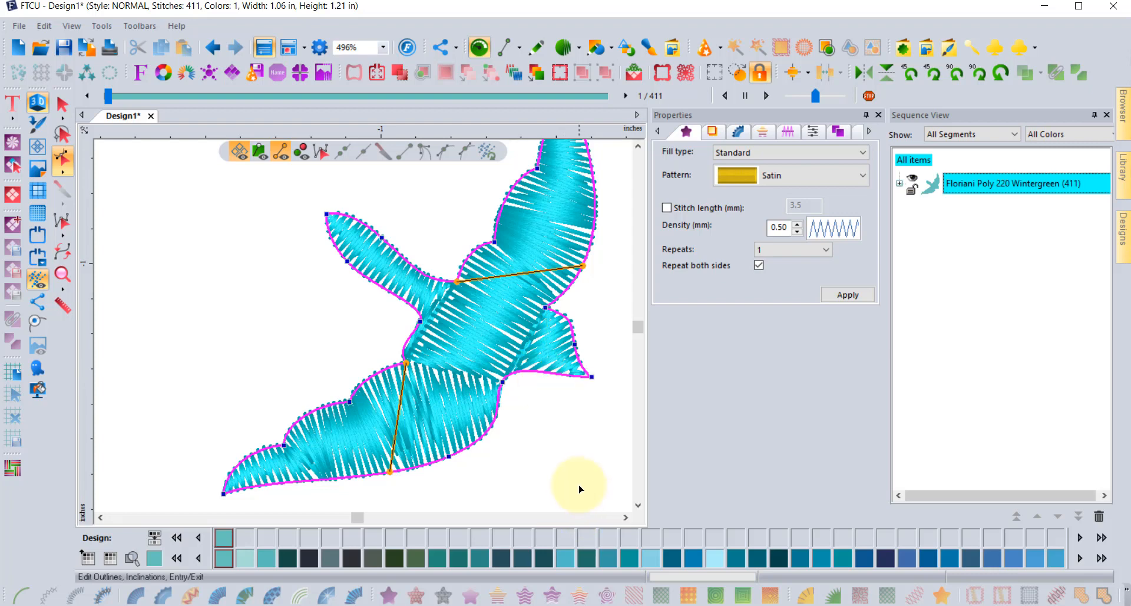
Align the two remaining split lines with the joints between body and wings, and regenerate the satin stitches
drag(584, 267, 545, 307)
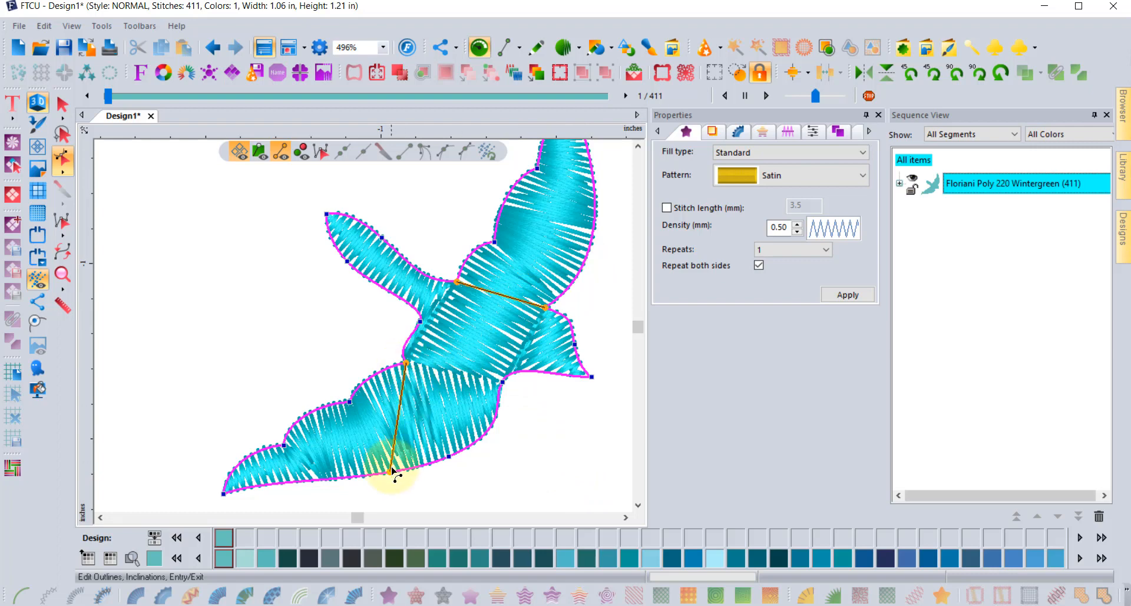
drag(390, 471, 490, 387)
drag(496, 377, 498, 379)
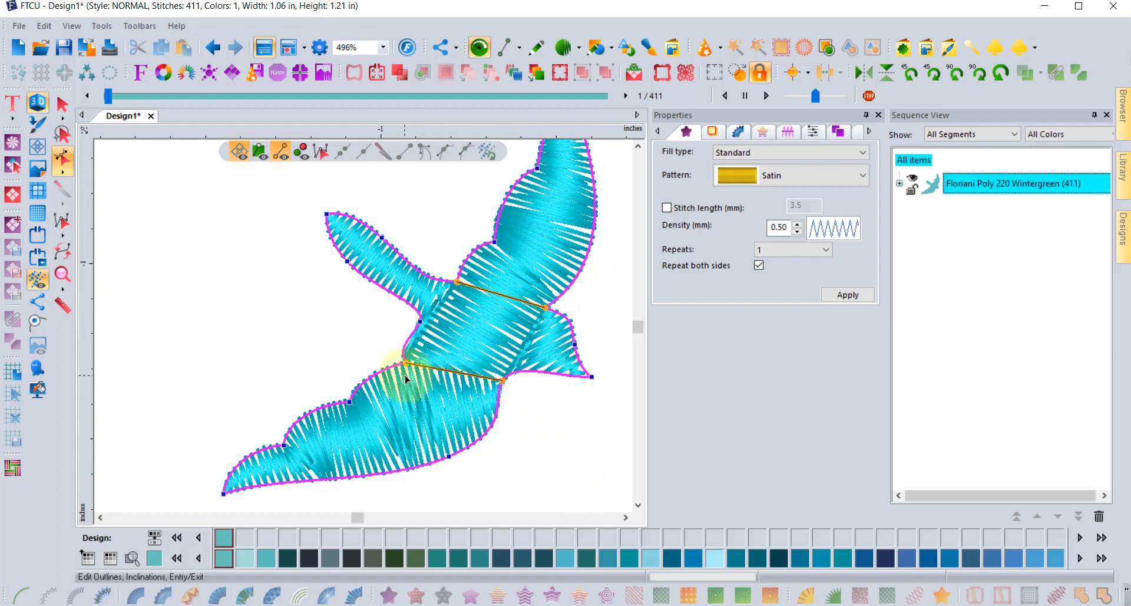
drag(406, 363, 420, 322)
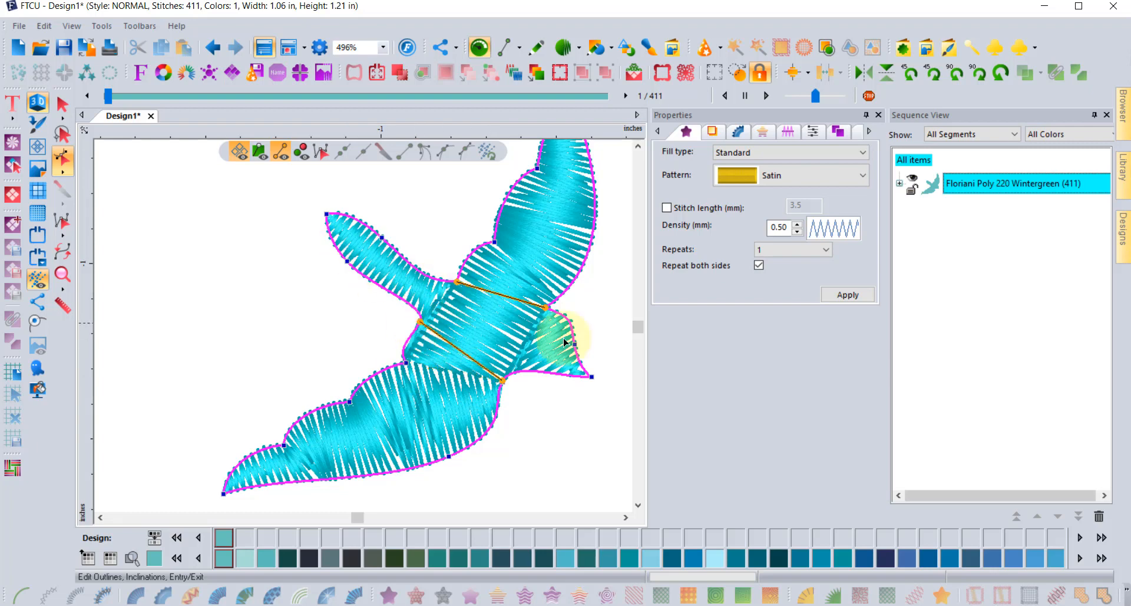
right_click(570, 418)
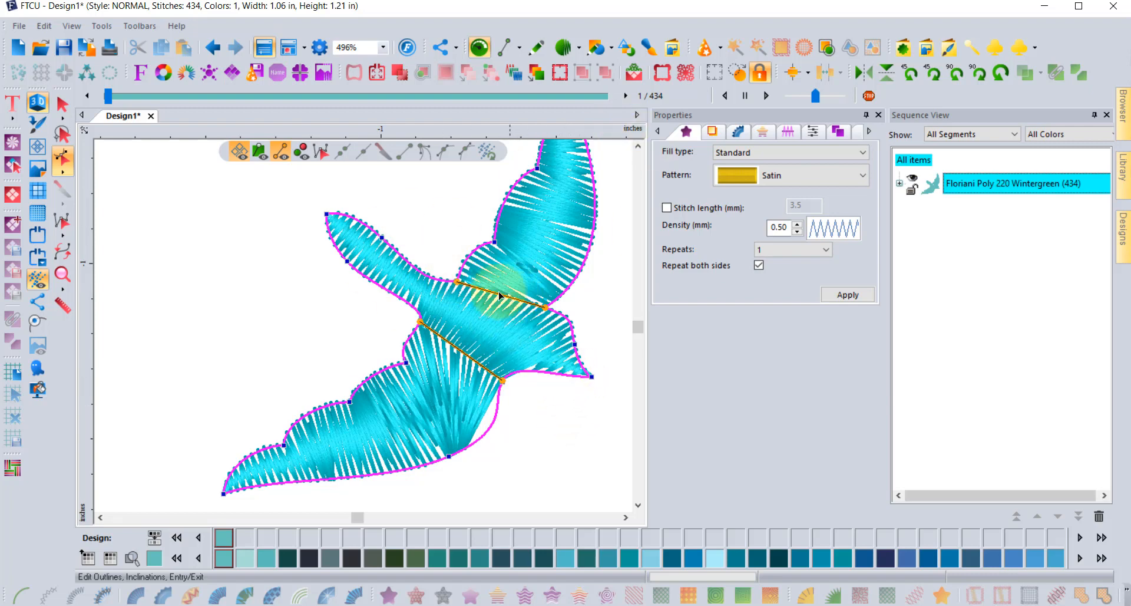
Display the inclinations, shift the upper endpoint of the lower wing's nearest inclination toward the body, and readjust the lower split line's endpoint beside the head
click(260, 152)
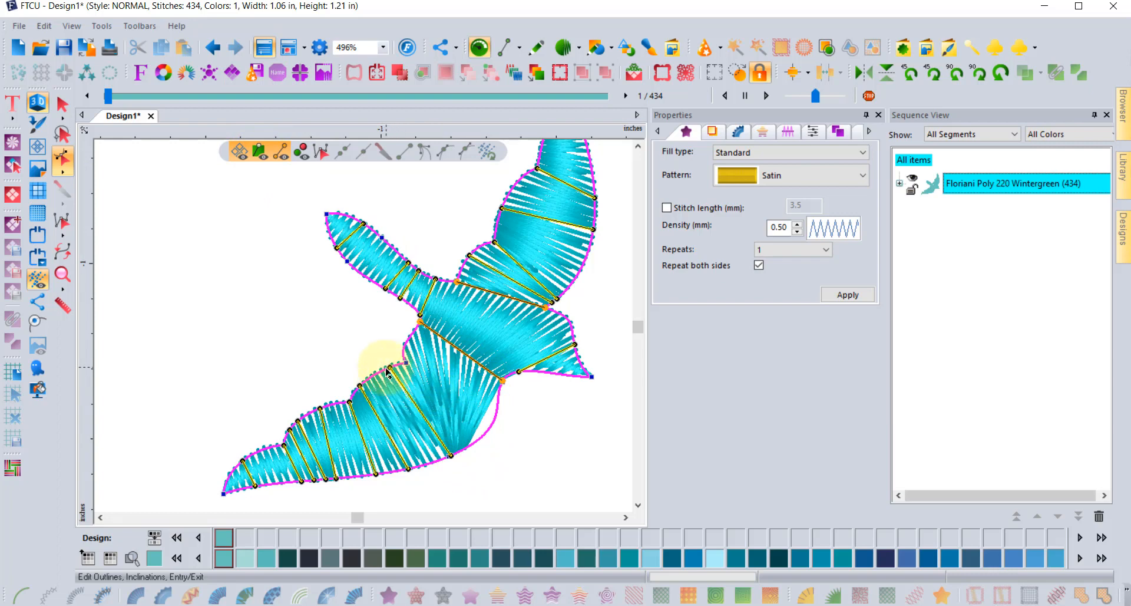
drag(390, 368, 404, 350)
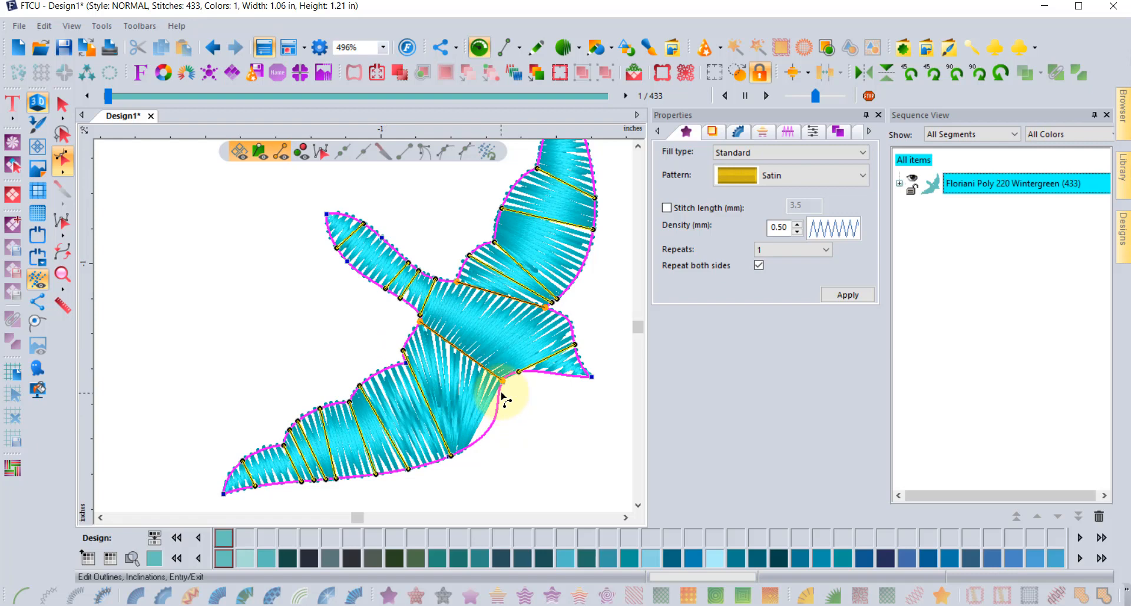
scroll(503, 392, up, 2)
drag(502, 387, 518, 377)
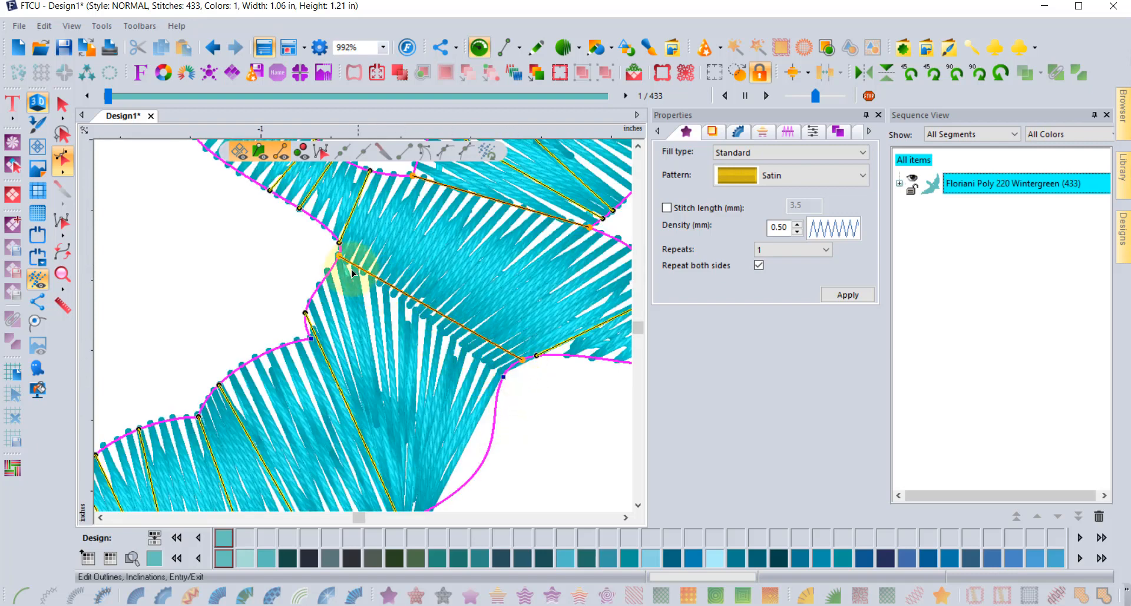
drag(522, 360, 510, 378)
Add an inclination across the lower wing, just outside and parallel to its split line, and regenerate the satin stitches
right_click(331, 274)
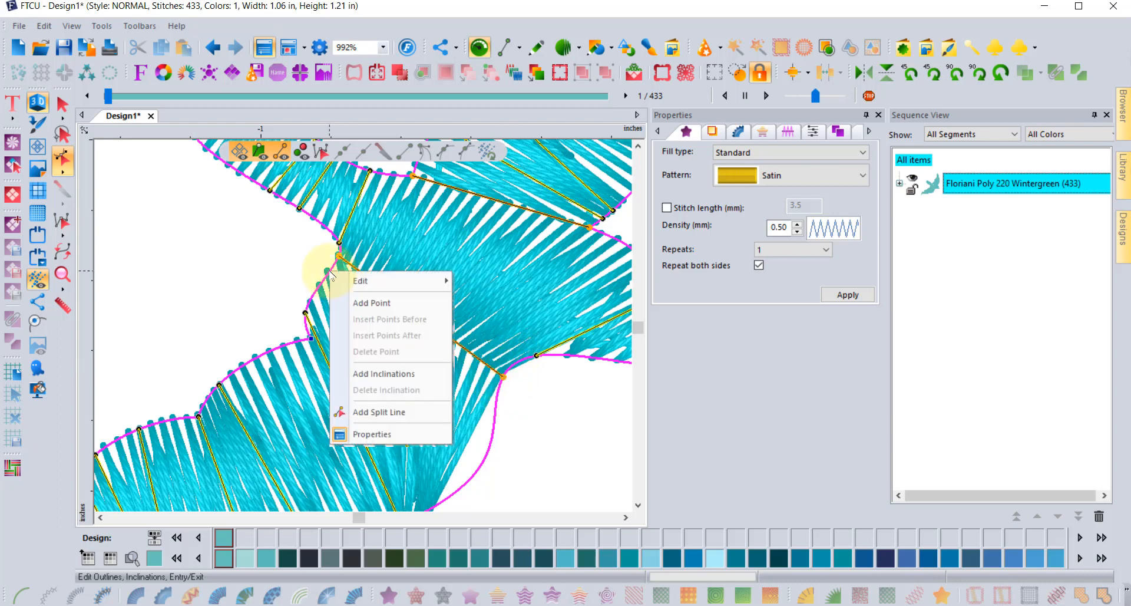
click(384, 373)
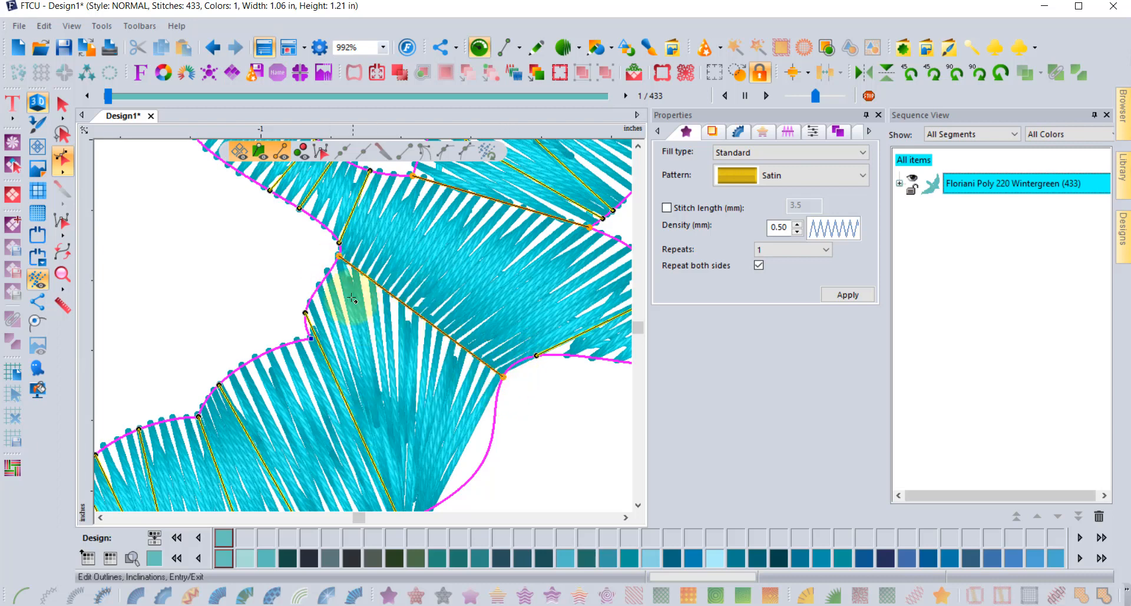
click(335, 266)
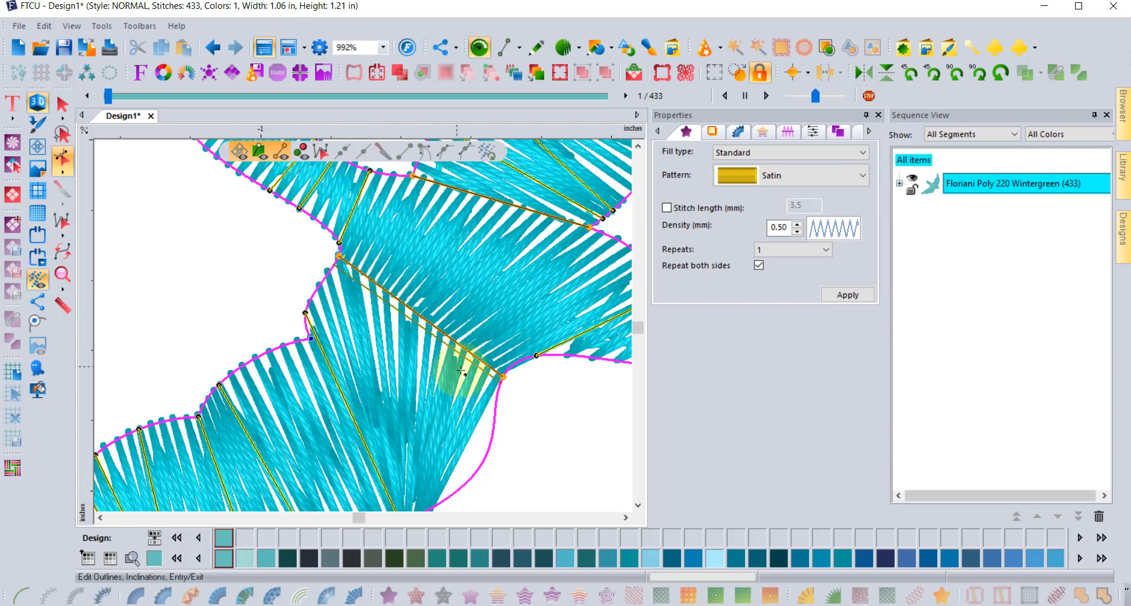
click(499, 389)
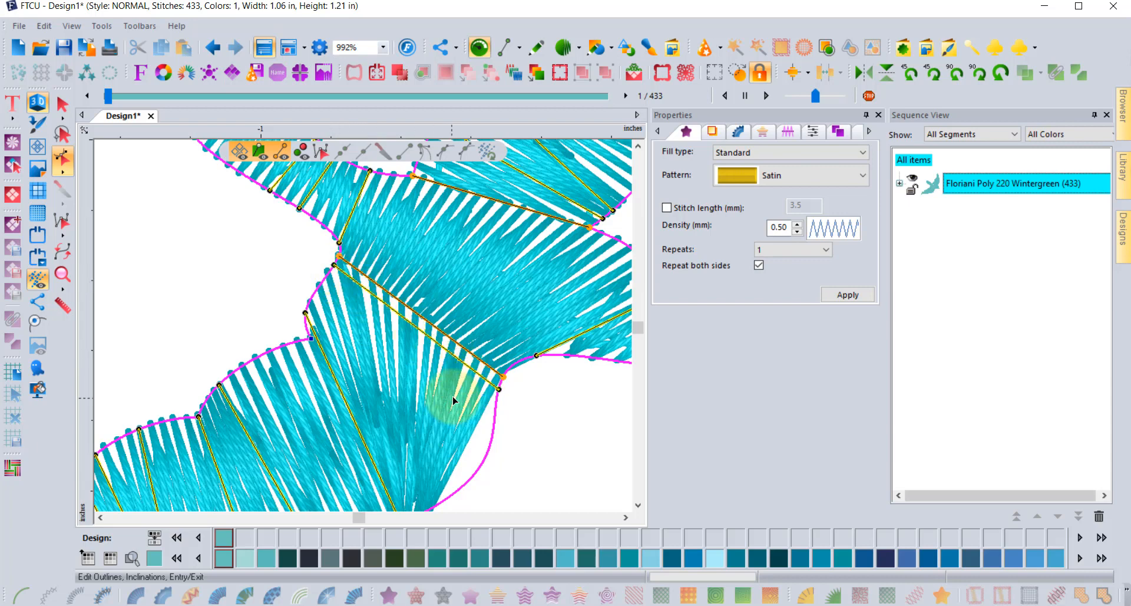
scroll(453, 400, down, 1)
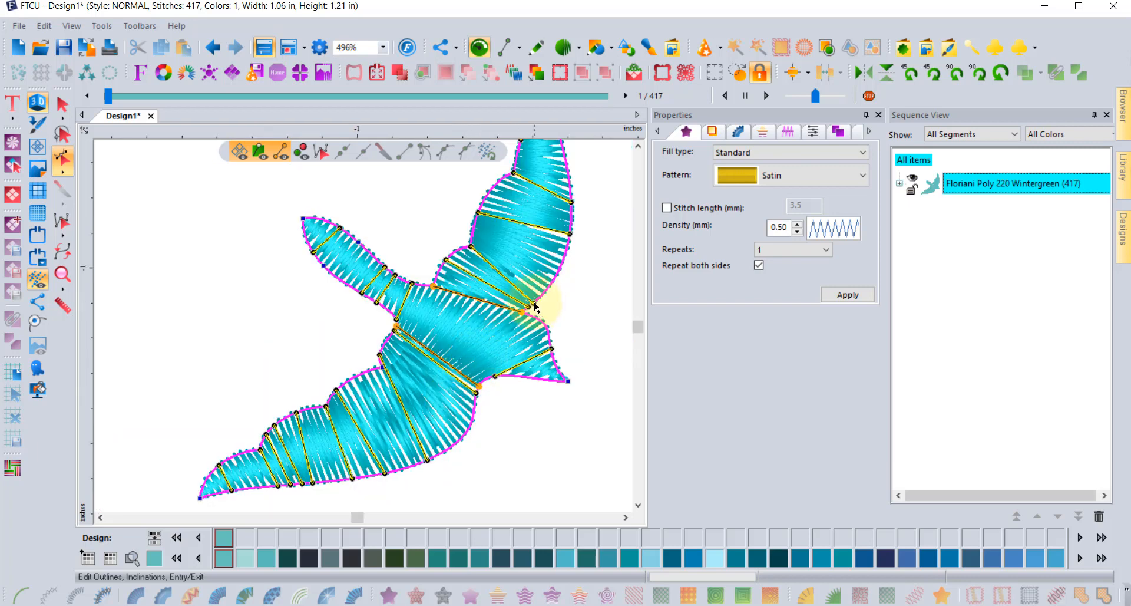
Adjust the inclination endpoints on the upper wing and the bird's head to even out the stitch flow, and regenerate the stitches
drag(536, 307, 550, 287)
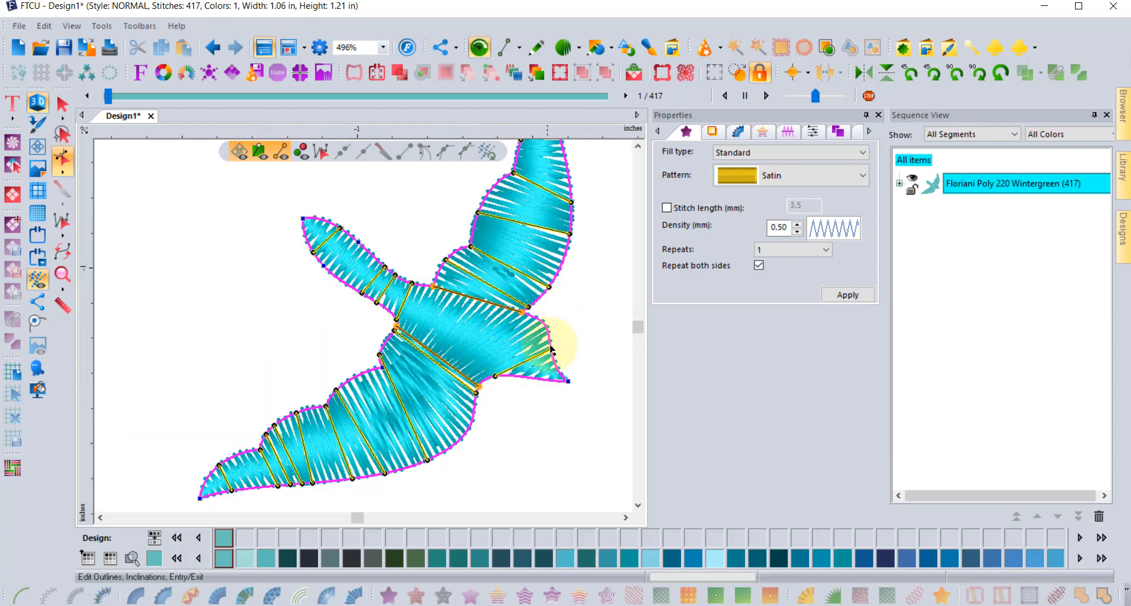
drag(552, 349, 539, 318)
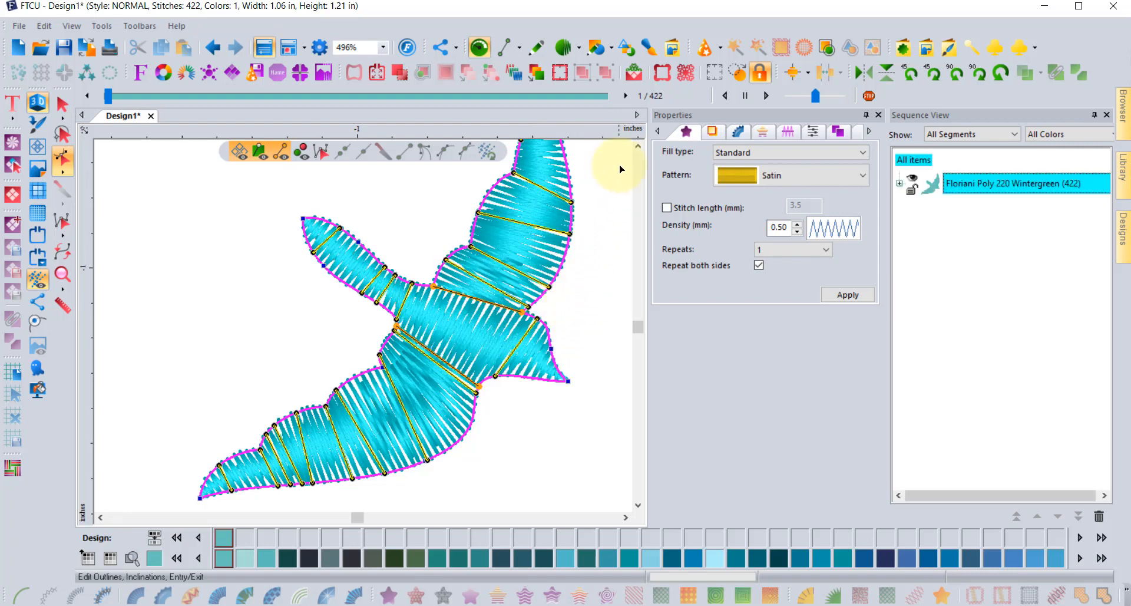
click(638, 146)
click(638, 146)
drag(574, 277, 570, 248)
scroll(585, 265, down, 2)
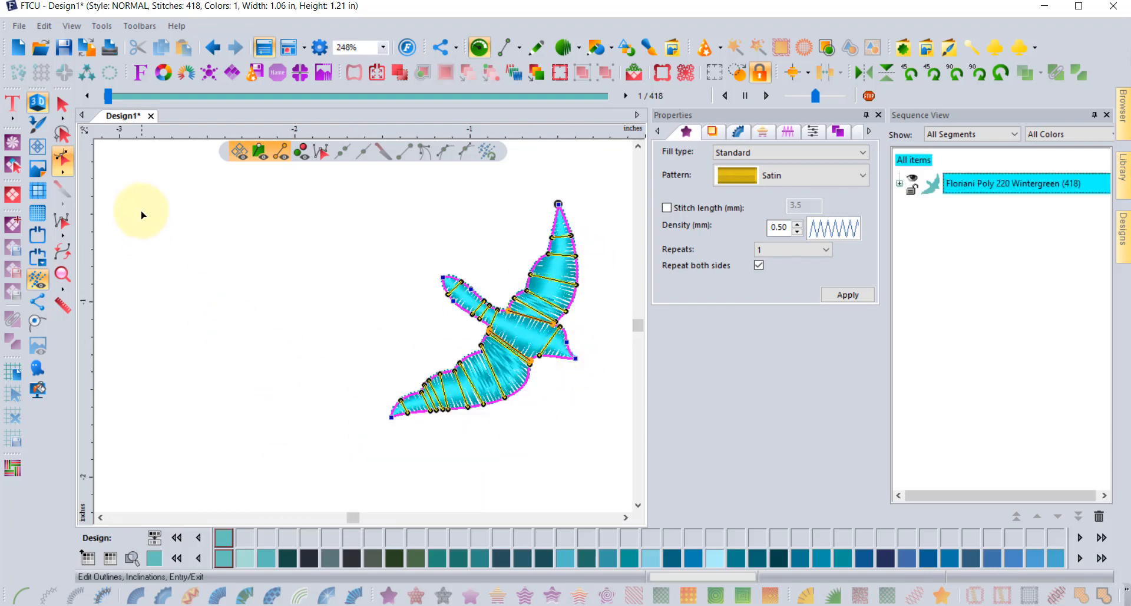
Convert the stitched bird to an artwork outline and reapply a satin fill with manually drawn inclinations
click(65, 102)
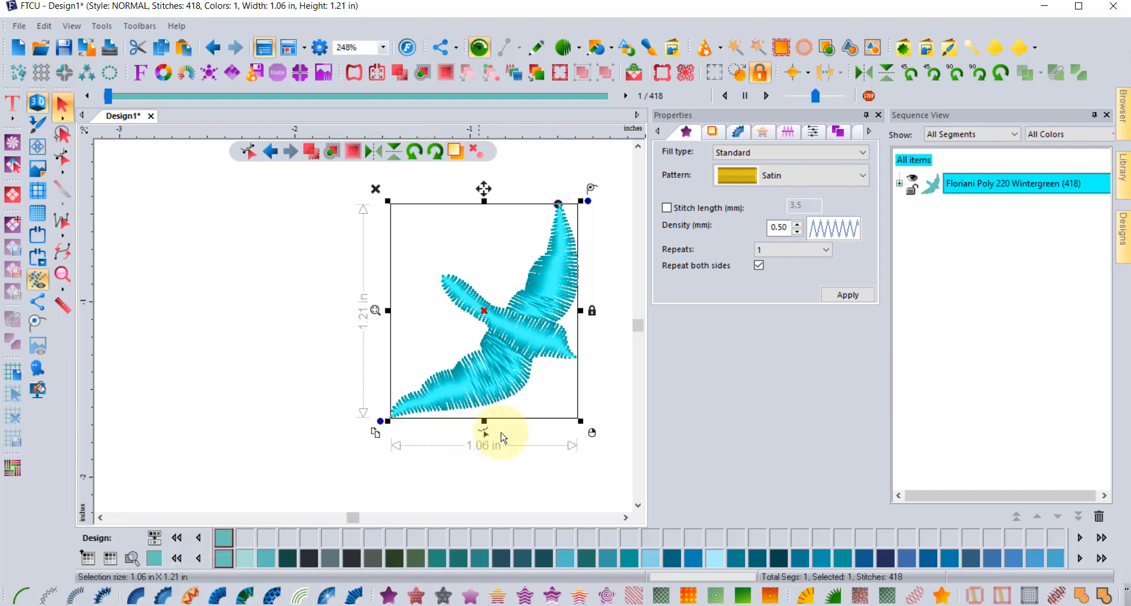
click(941, 597)
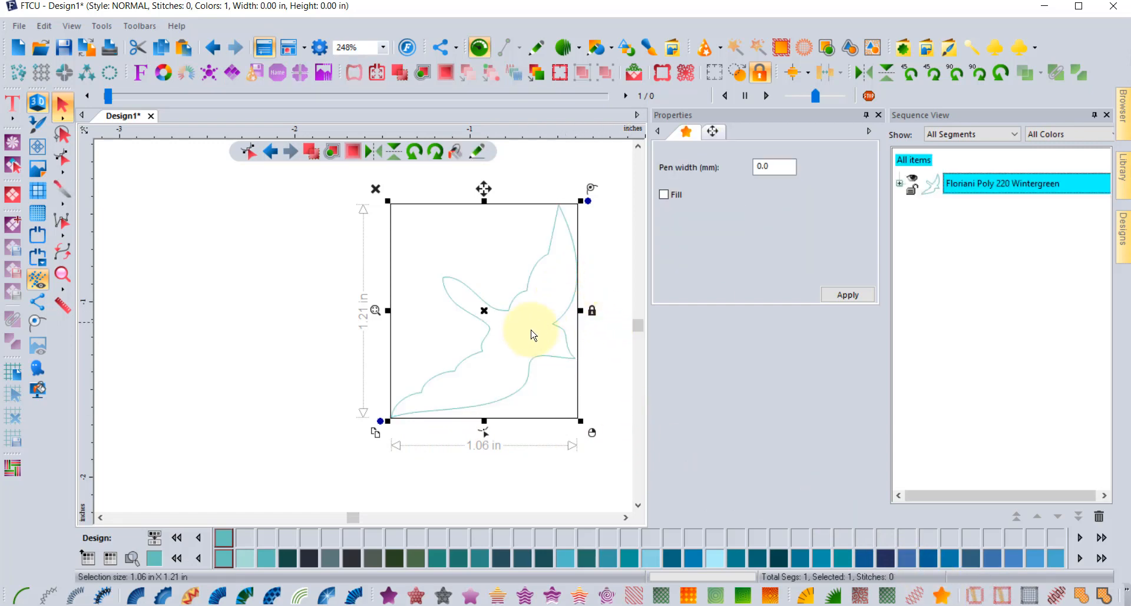
click(138, 597)
click(413, 324)
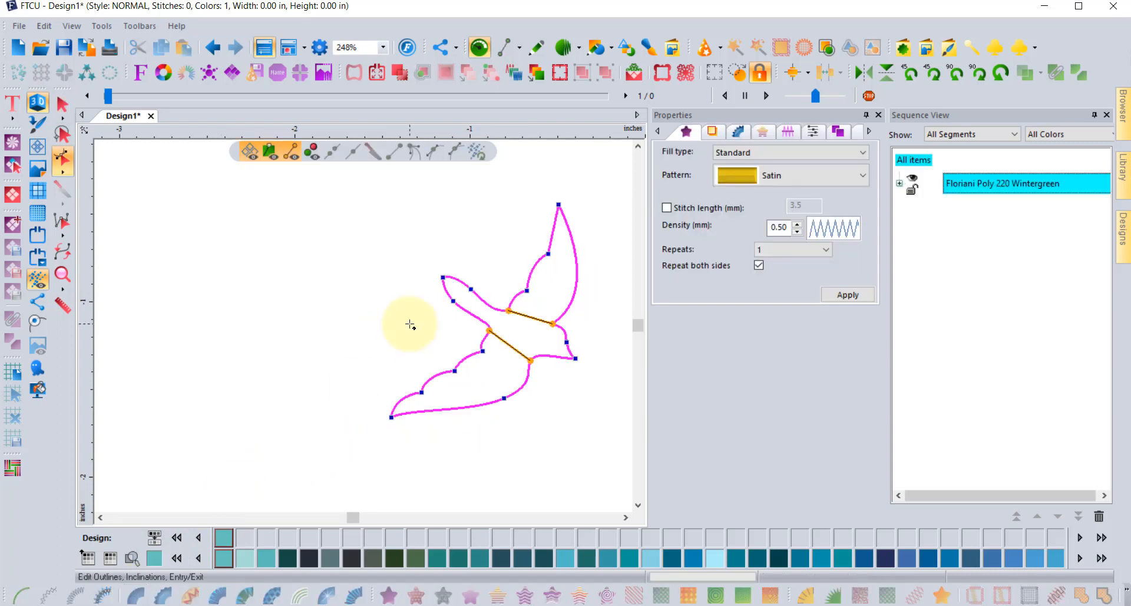
Select the unstitched bird and delete it from the design
click(62, 106)
click(430, 260)
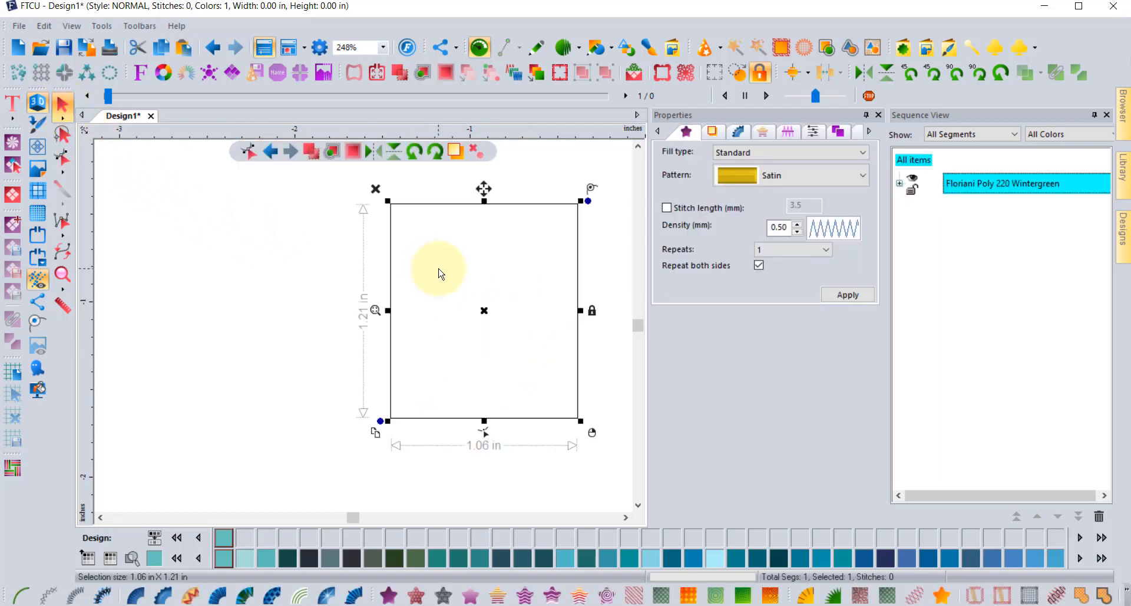
key(Delete)
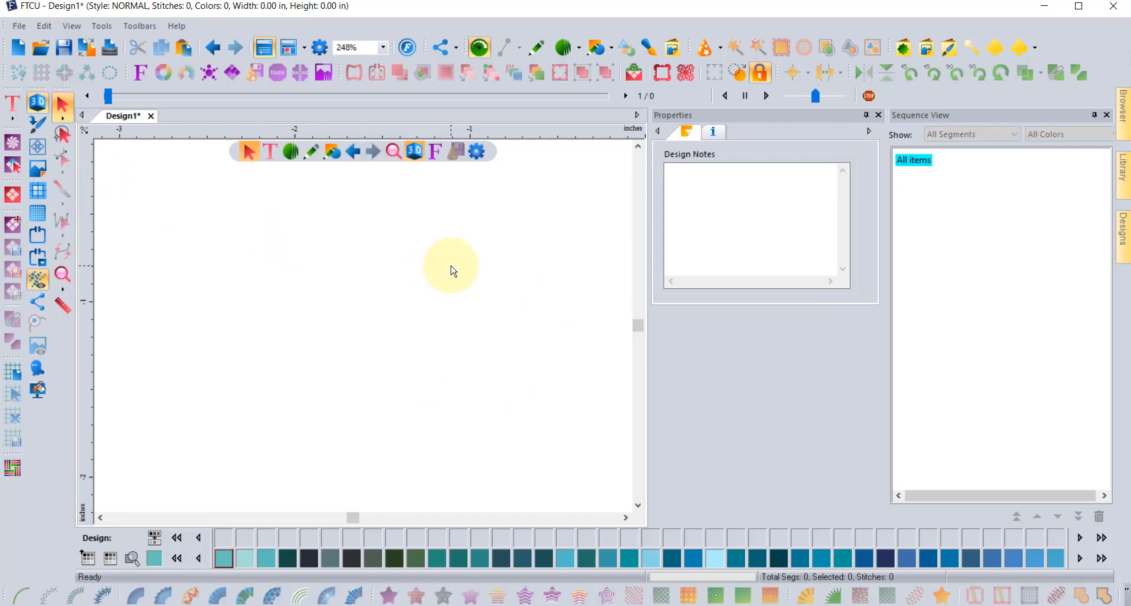
Insert the custom shape Bird 005 and scale it down proportionally to about 0.64 by 0.73 in
click(902, 48)
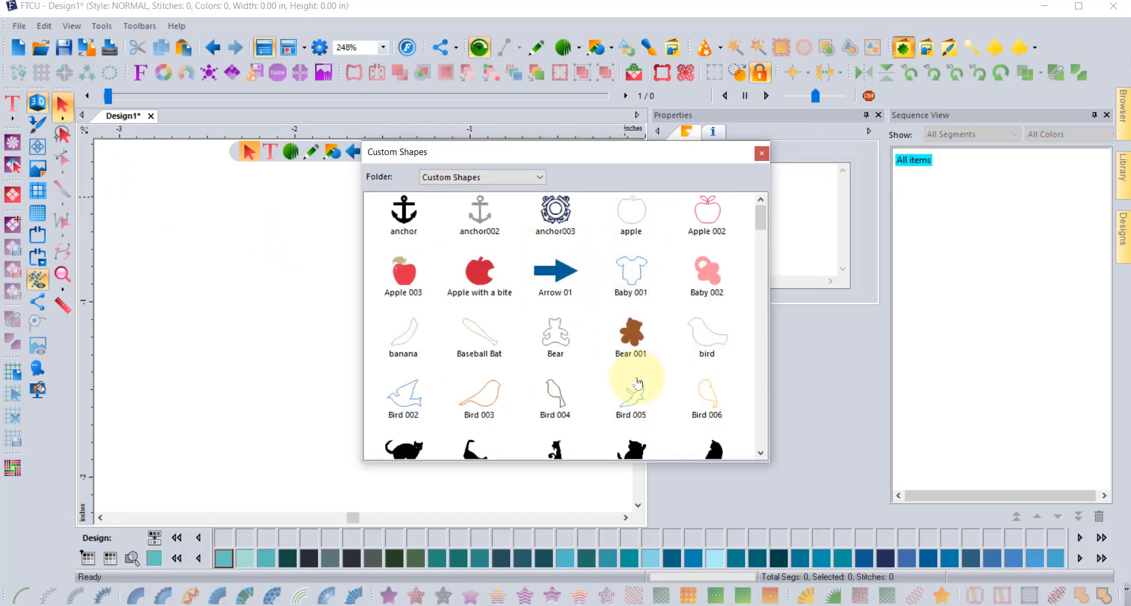
double_click(637, 383)
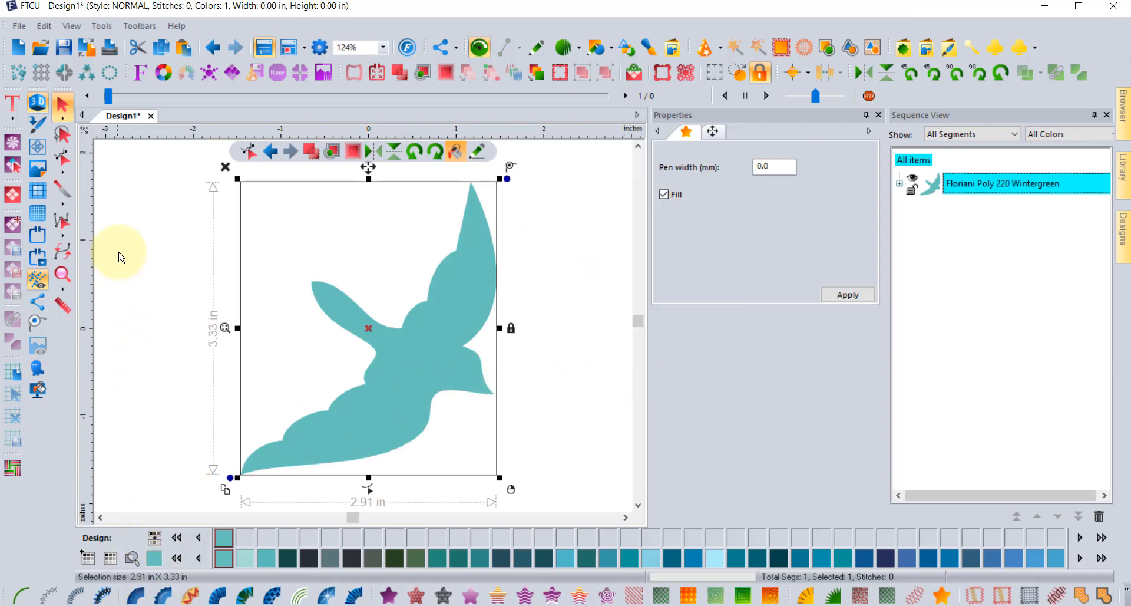
drag(237, 178, 491, 384)
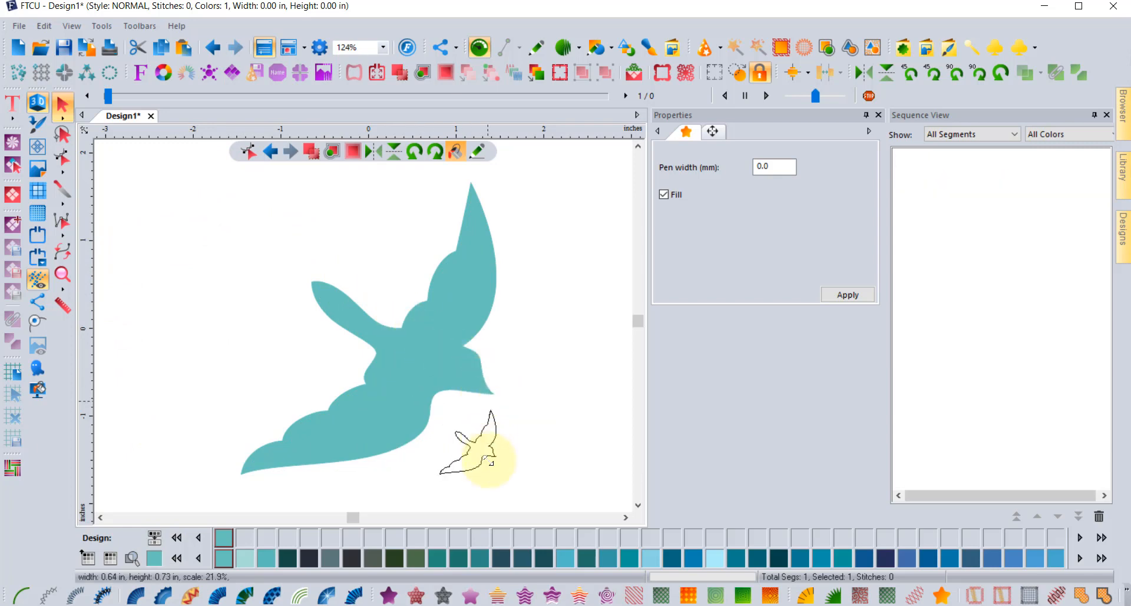
scroll(466, 466, up, 1)
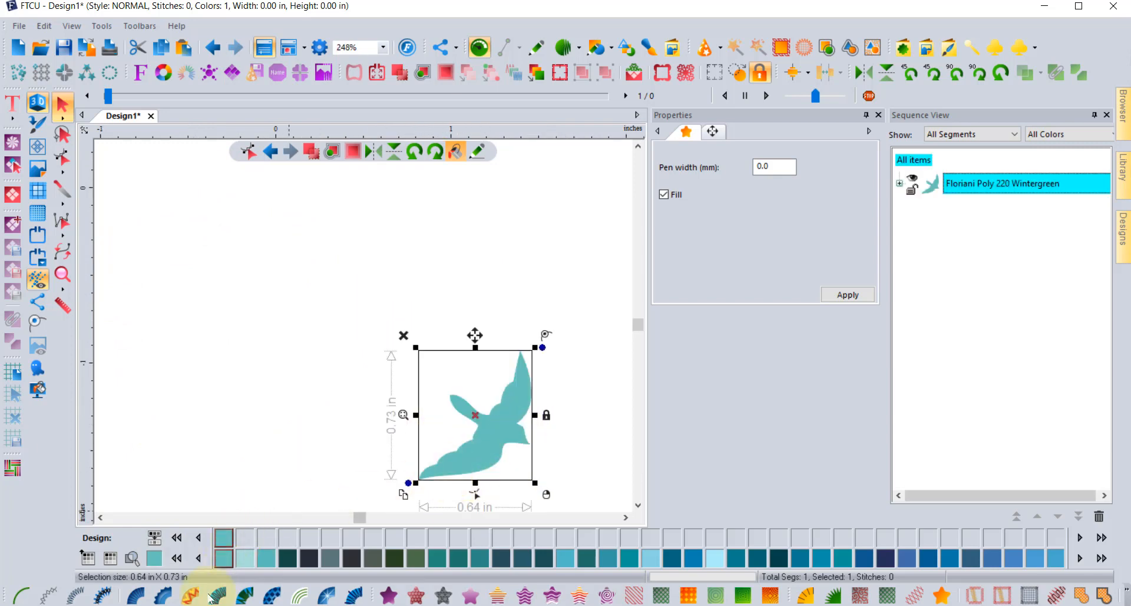
Apply a satin fill to the small bird and draw one inclination each across the lower wing, upper wing, tail and head
click(136, 596)
click(430, 457)
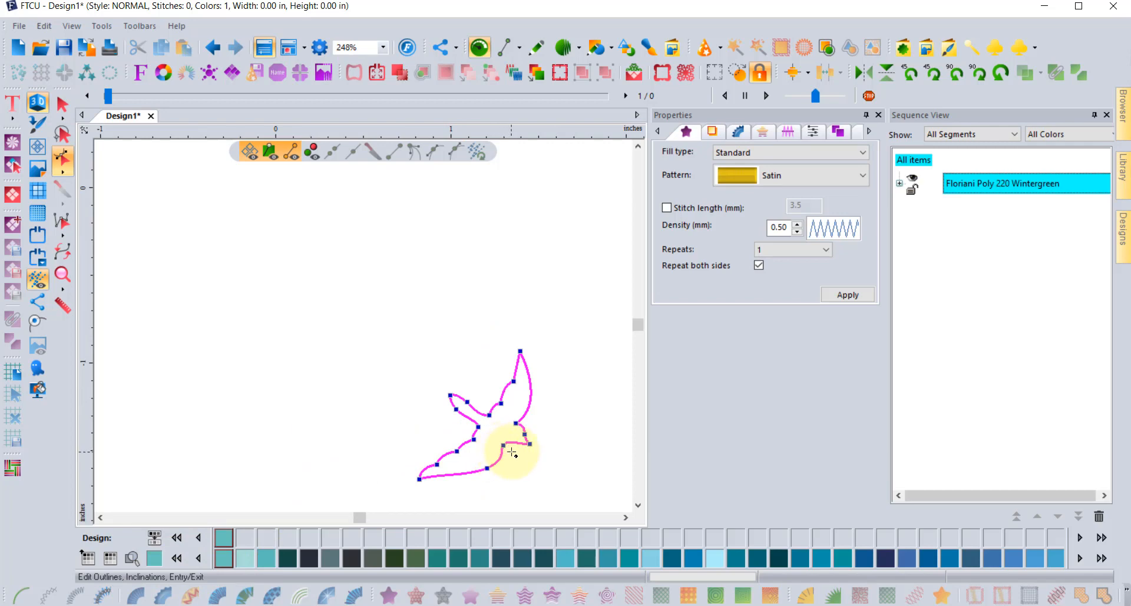
scroll(513, 452, up, 1)
mouse_move(403, 446)
mouse_down()
mouse_move(476, 498)
mouse_move(462, 518)
mouse_up()
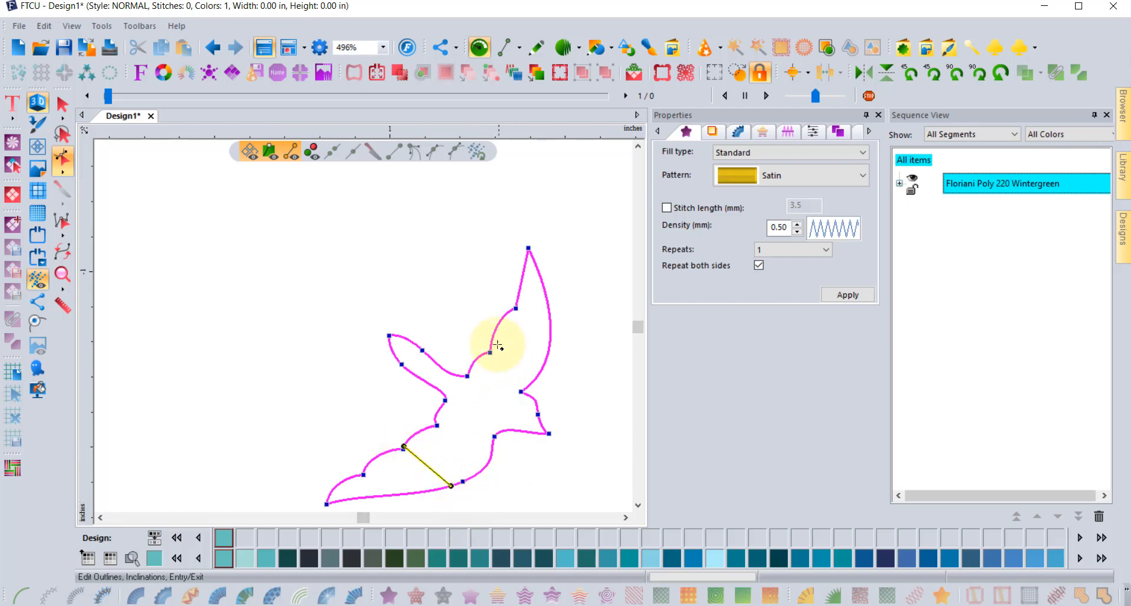
drag(494, 327, 548, 353)
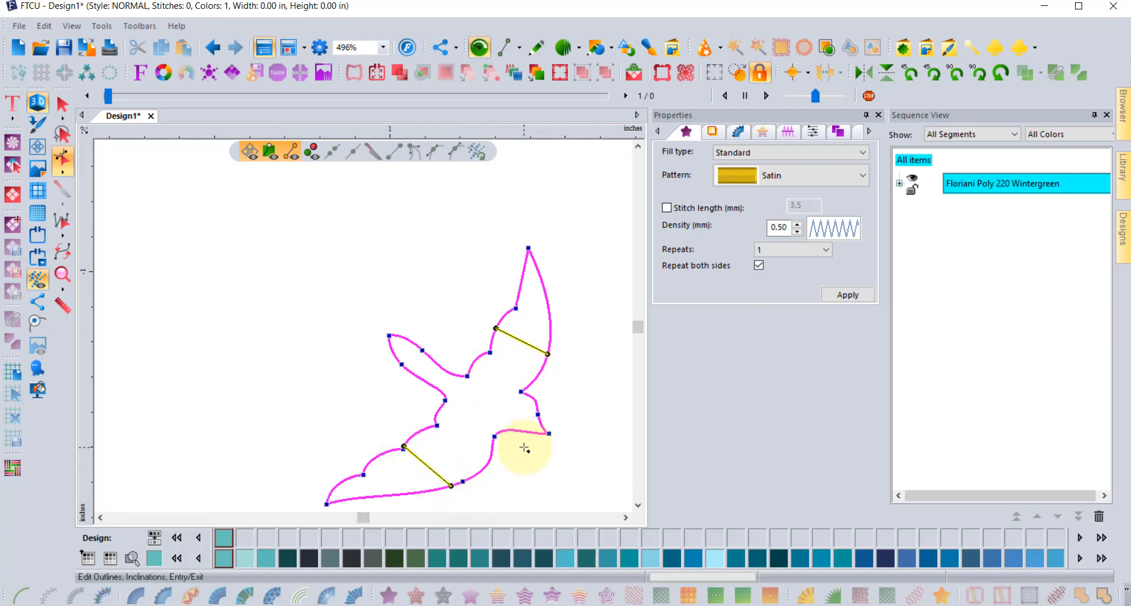
drag(424, 352, 412, 372)
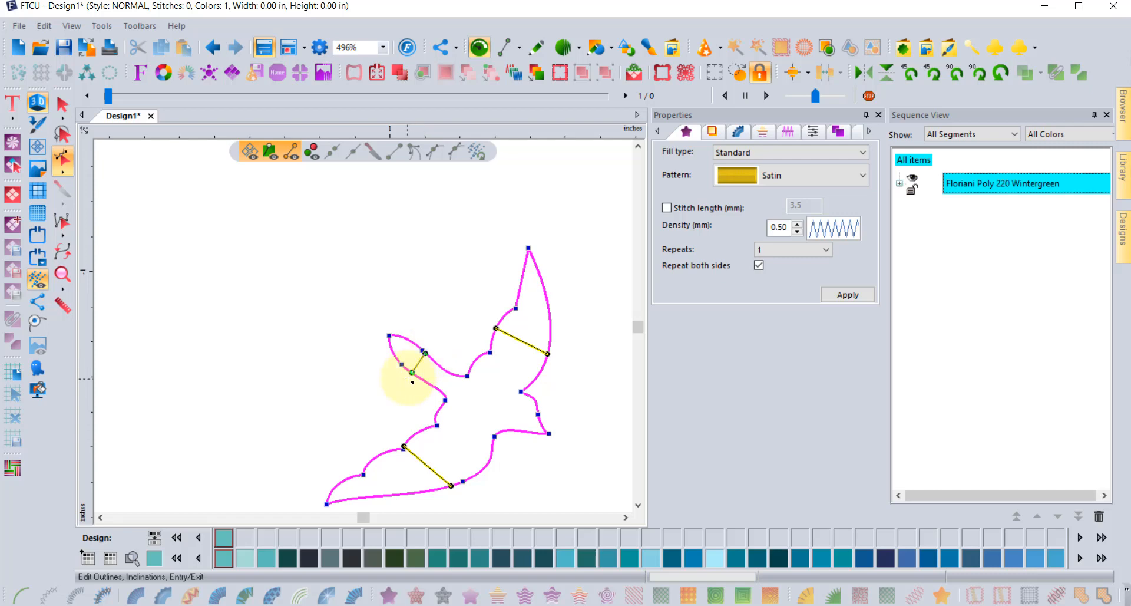
drag(536, 405, 524, 430)
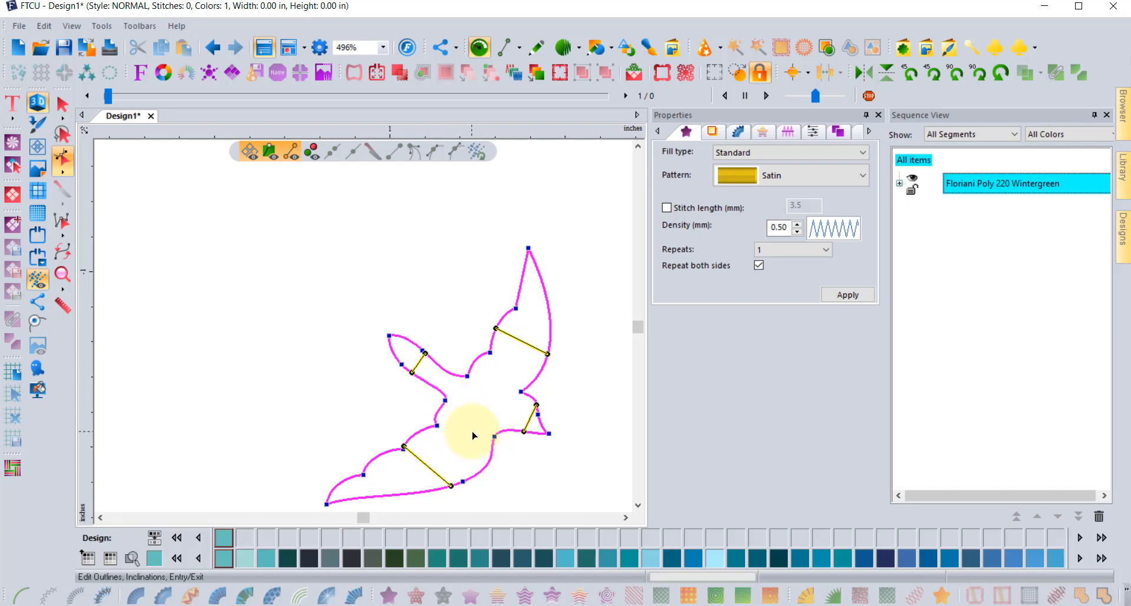
Add split lines at the joints between the body and the lower and upper wings, and generate the satin stitches
right_click(446, 405)
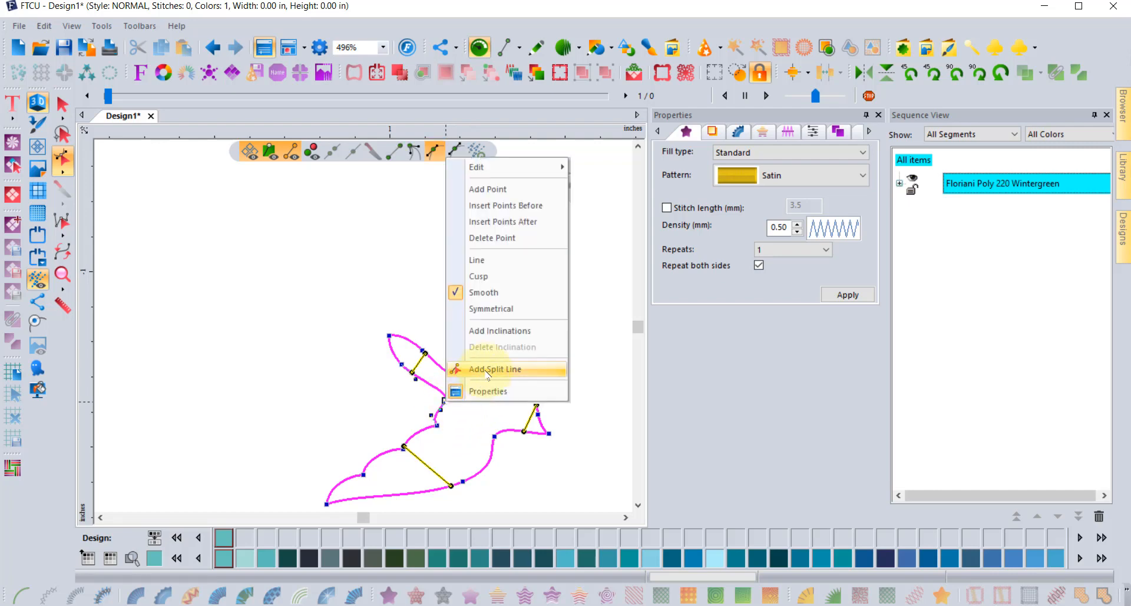
click(487, 371)
click(446, 399)
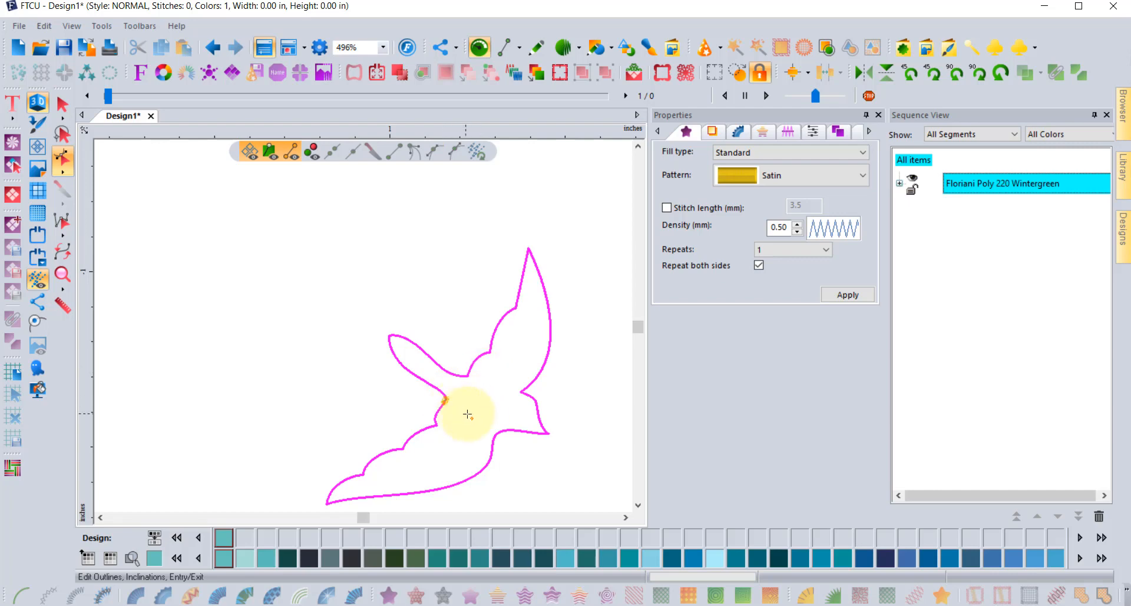
click(498, 429)
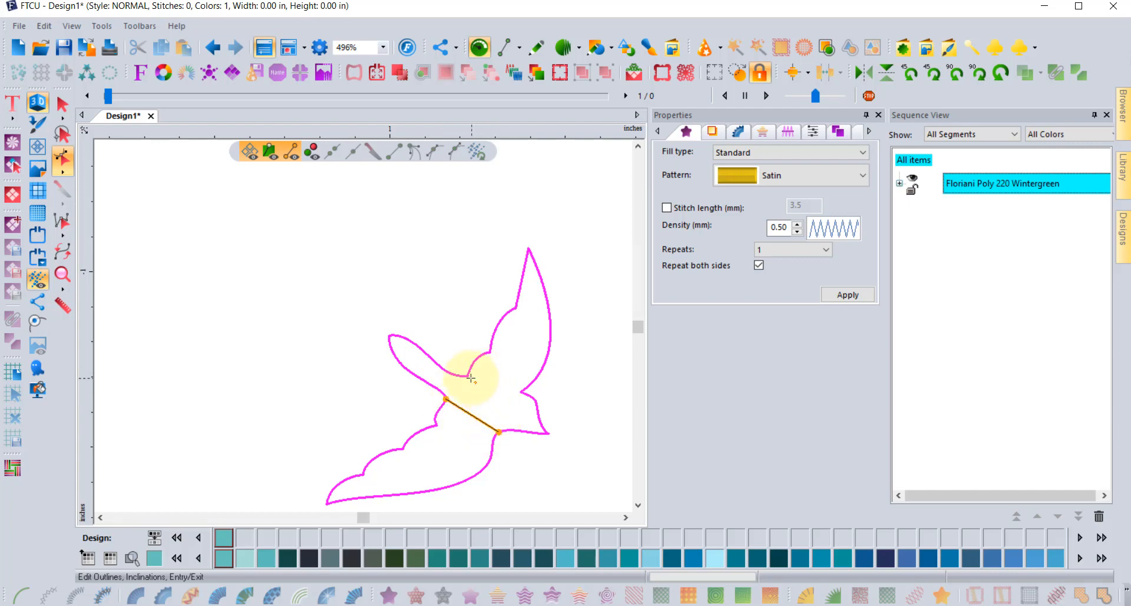
click(486, 385)
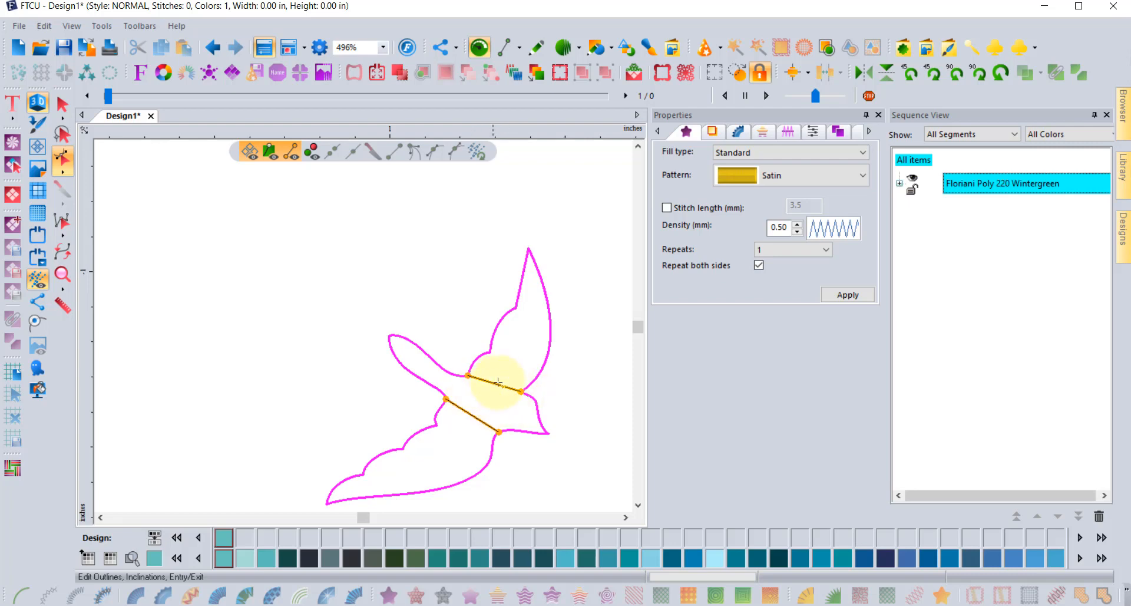
click(527, 333)
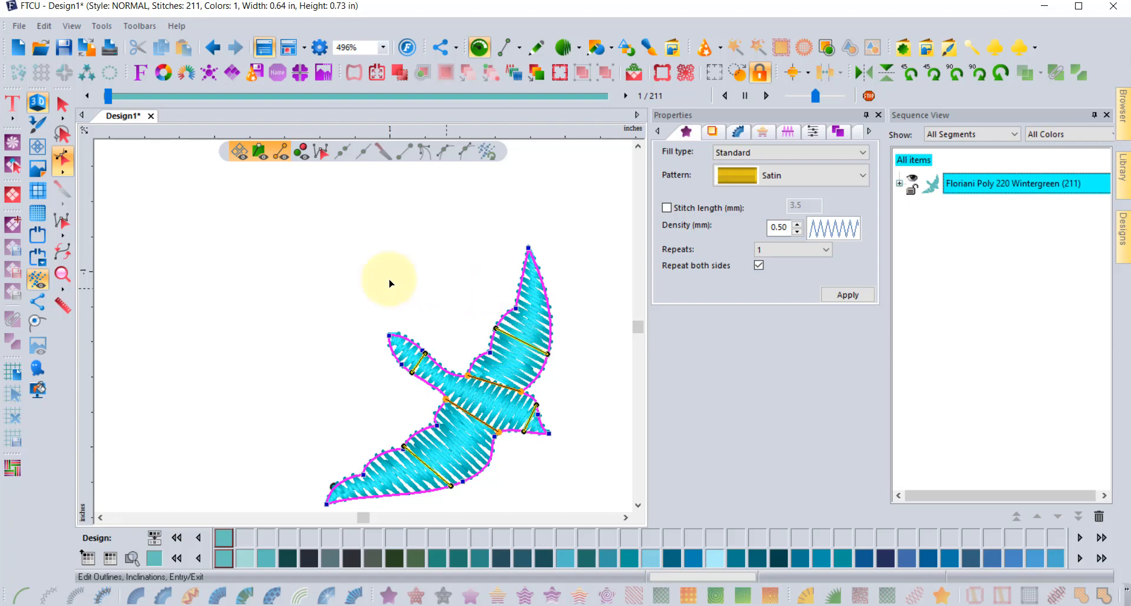
Insert the banana custom shape, move it clear of the bird, and scale it proportionally to about 3.82 by 4.10 in
click(902, 48)
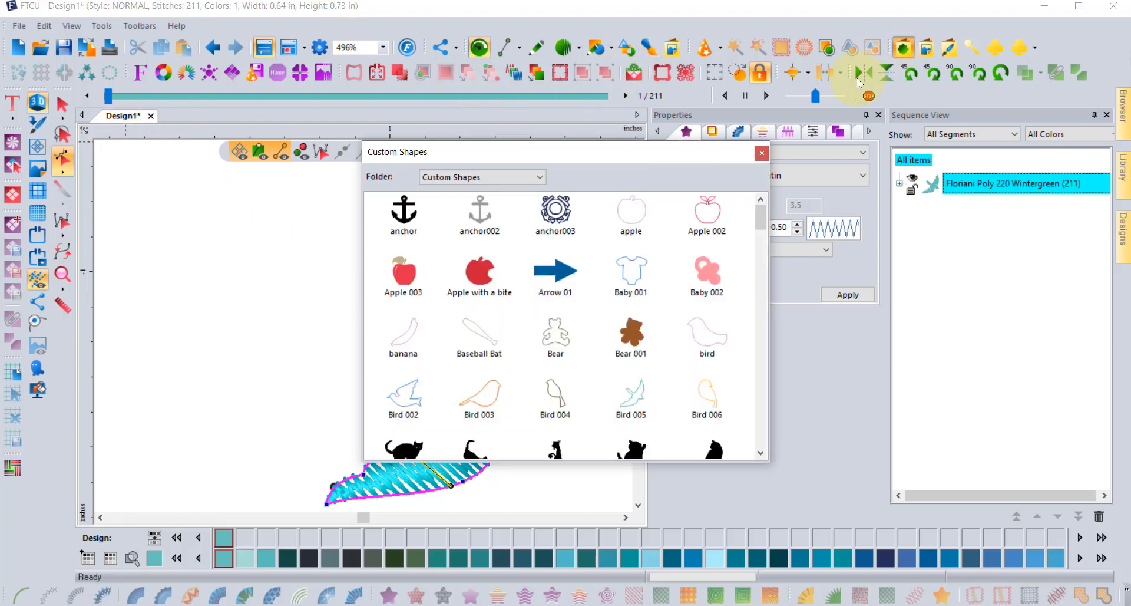
click(413, 328)
click(418, 324)
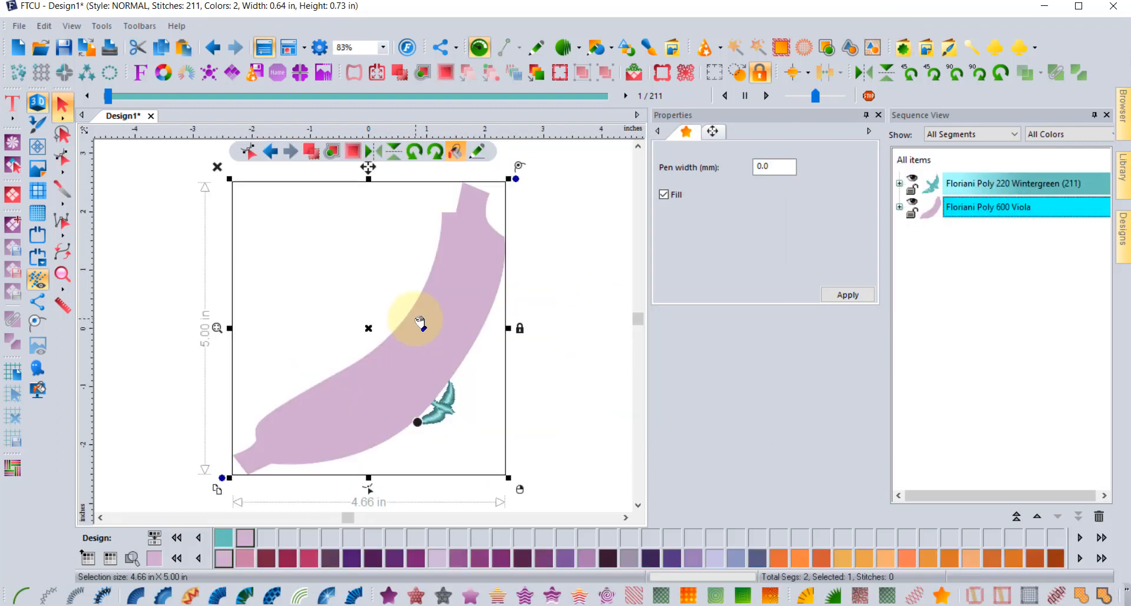
drag(420, 323, 295, 277)
scroll(357, 276, down, 2)
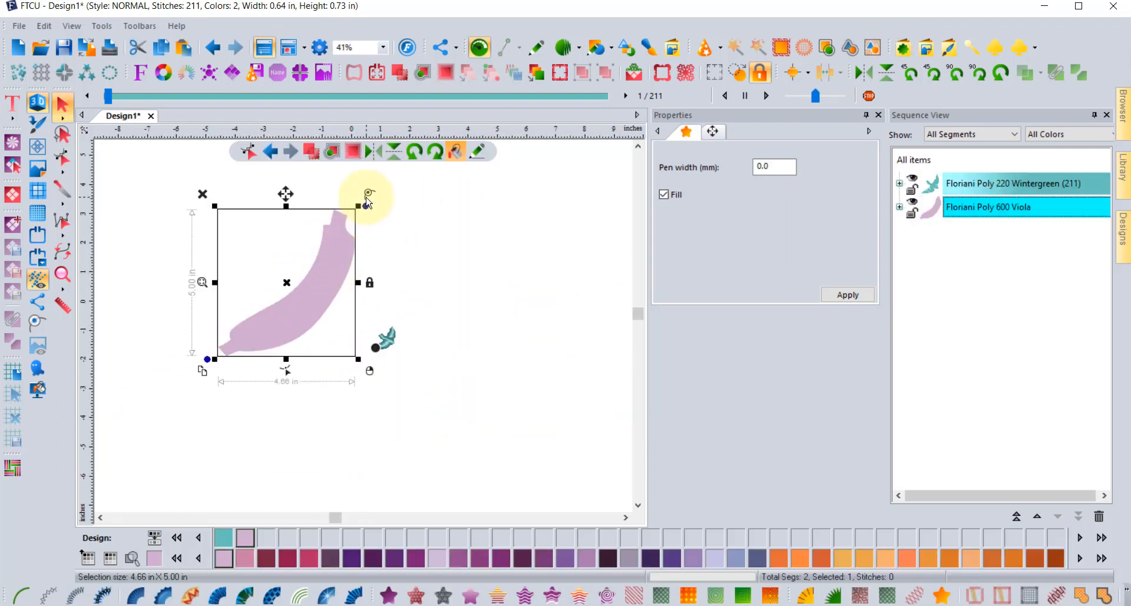
drag(367, 201, 334, 233)
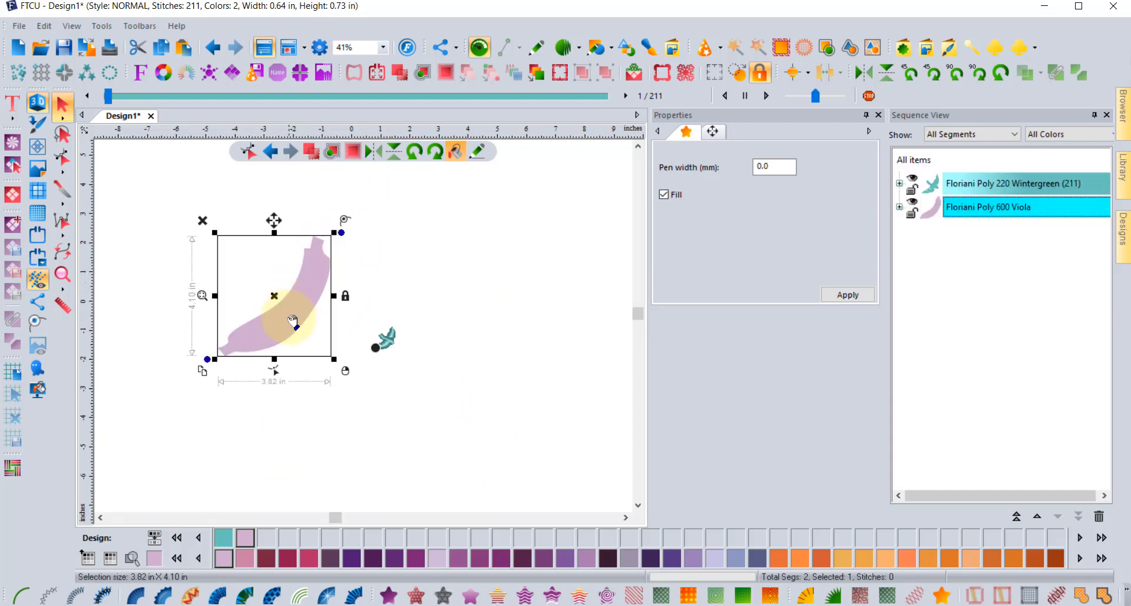
scroll(273, 313, up, 2)
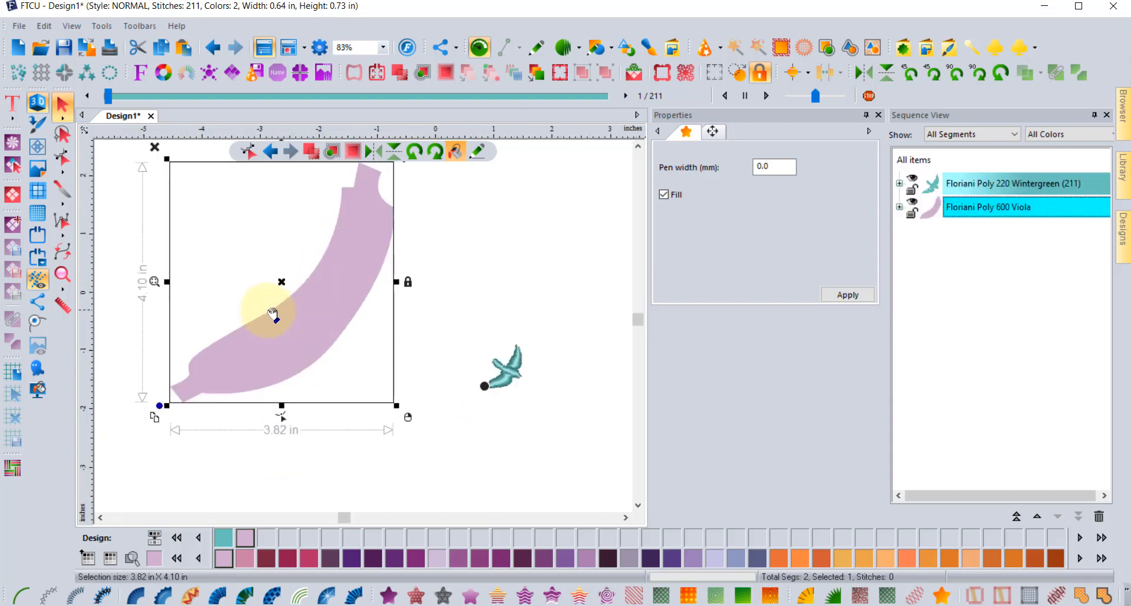
Fill the banana with standard Pattern 1 stitches, then duplicate it and place the copy between the original and the bird
click(638, 148)
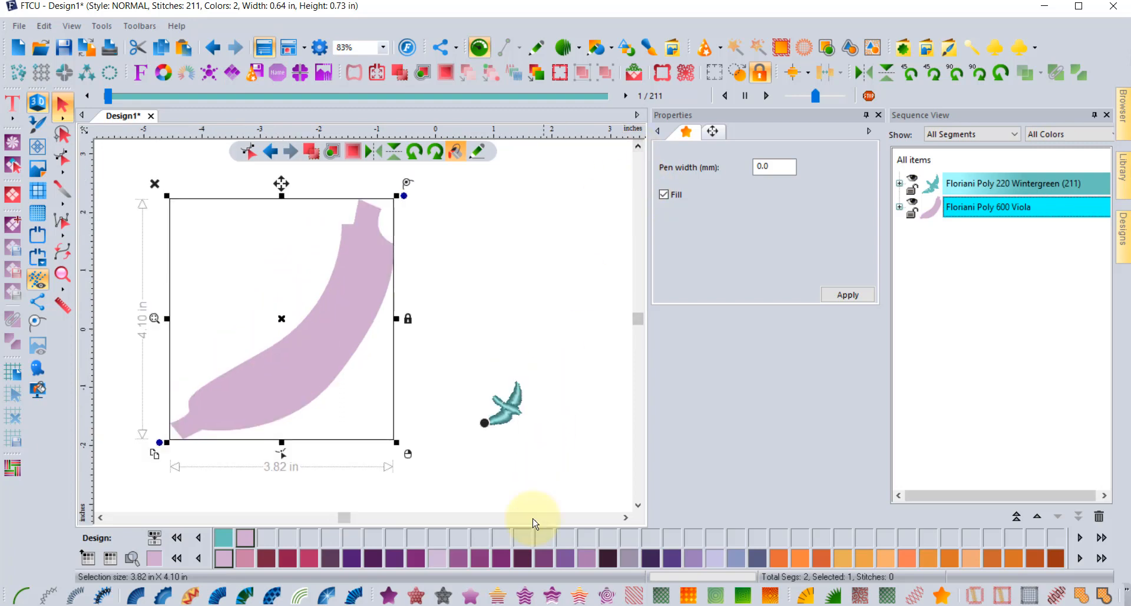
click(388, 595)
click(285, 411)
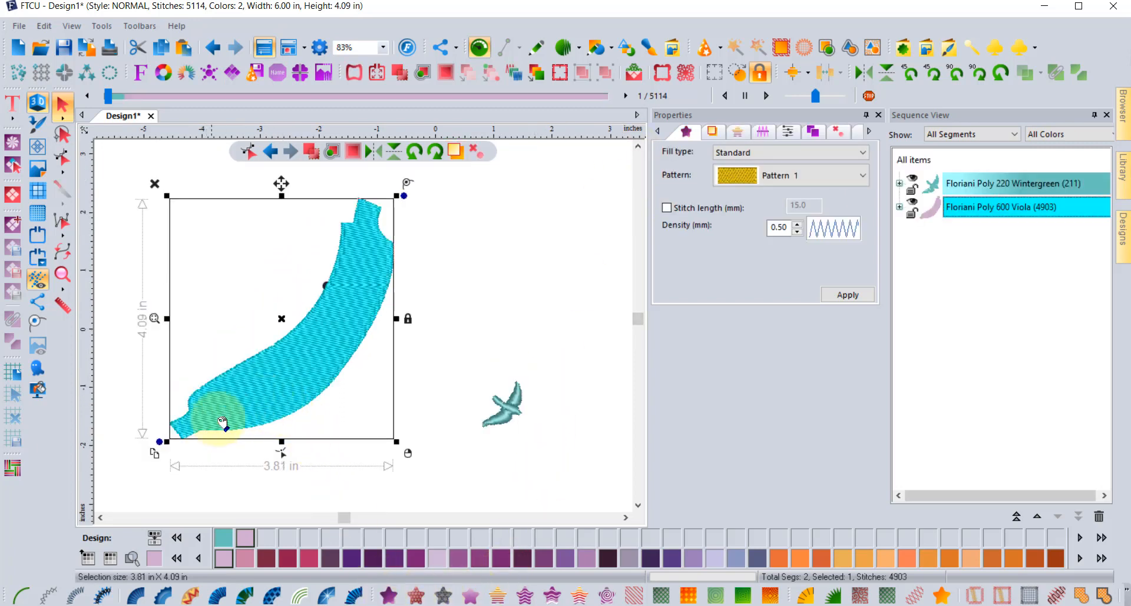
click(152, 455)
drag(288, 399, 348, 414)
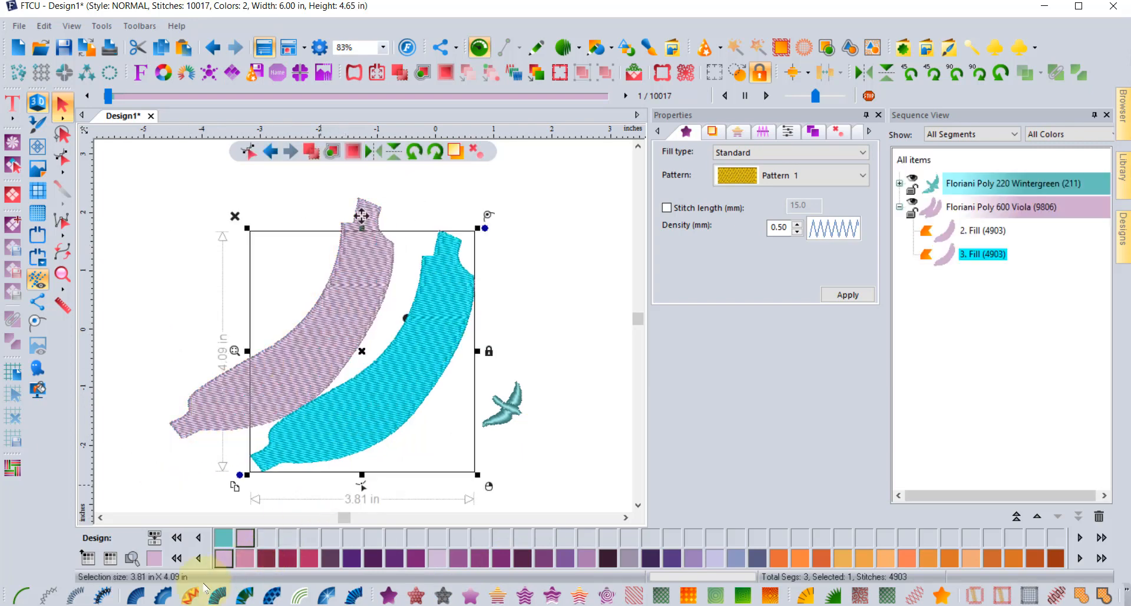
Turn the banana copy into a satin path with an inclination across each tip, set its exit point at the lower tip, and generate stitches
click(138, 597)
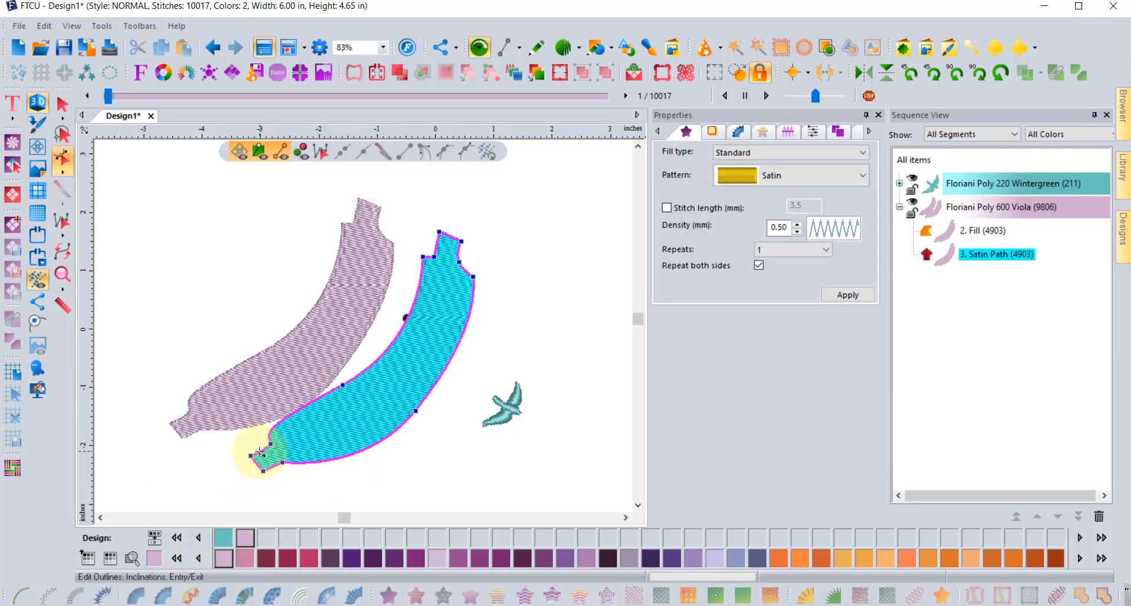
mouse_move(260, 451)
mouse_down()
mouse_move(274, 476)
mouse_move(421, 342)
mouse_move(443, 240)
mouse_move(455, 320)
mouse_up()
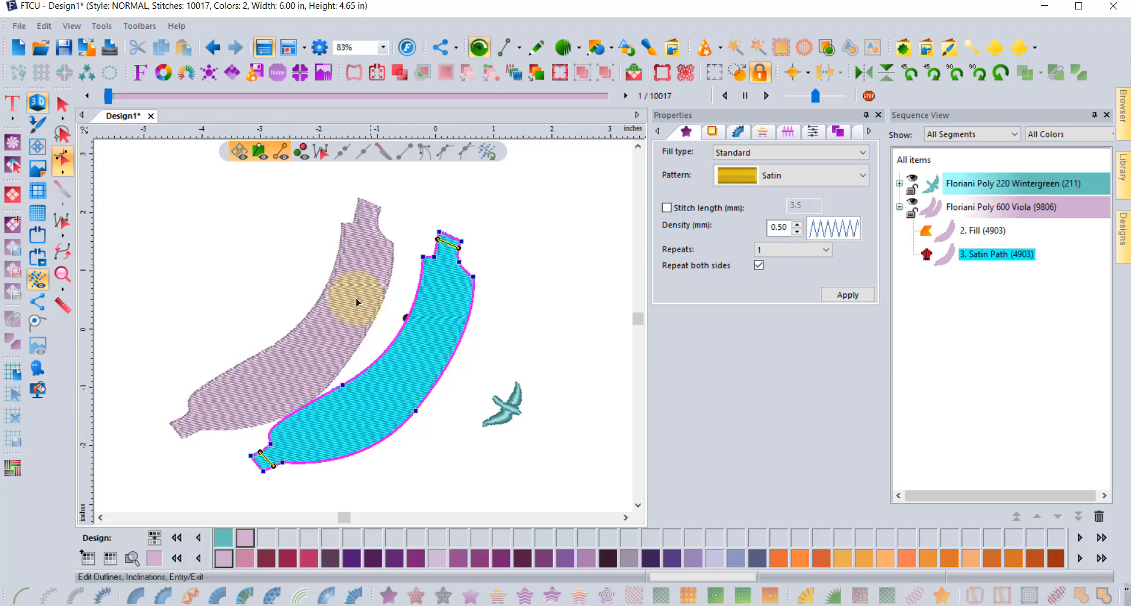
click(301, 151)
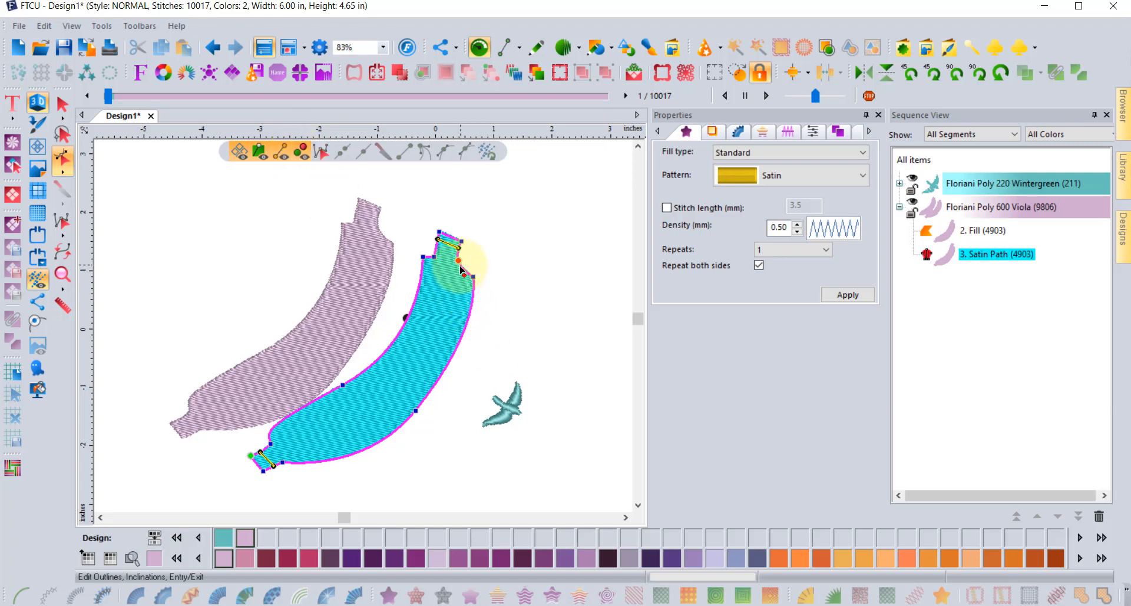
mouse_move(461, 267)
mouse_down()
mouse_move(437, 337)
mouse_move(311, 420)
mouse_move(263, 486)
mouse_up()
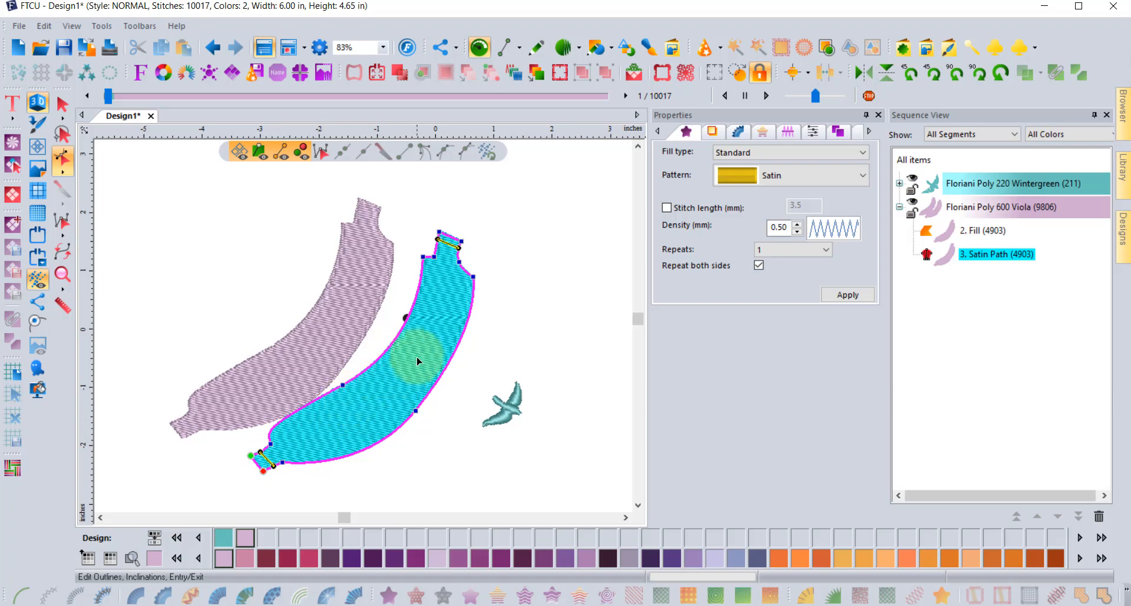
click(59, 106)
click(442, 321)
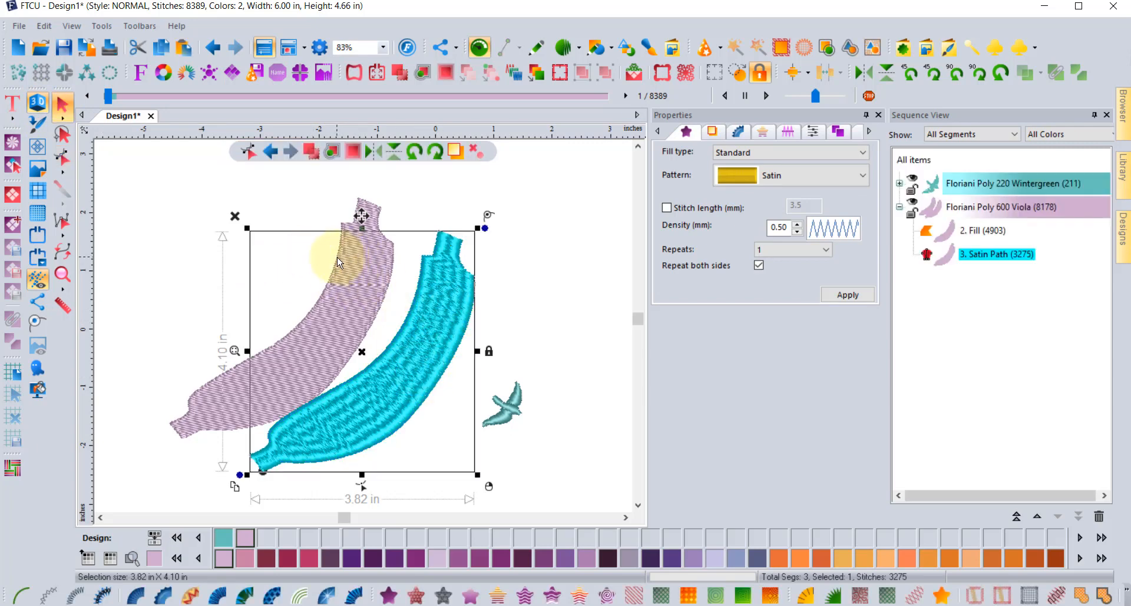
Shift the satin banana slightly away from the original and change its fill pattern to Pattern 1
drag(426, 323, 434, 329)
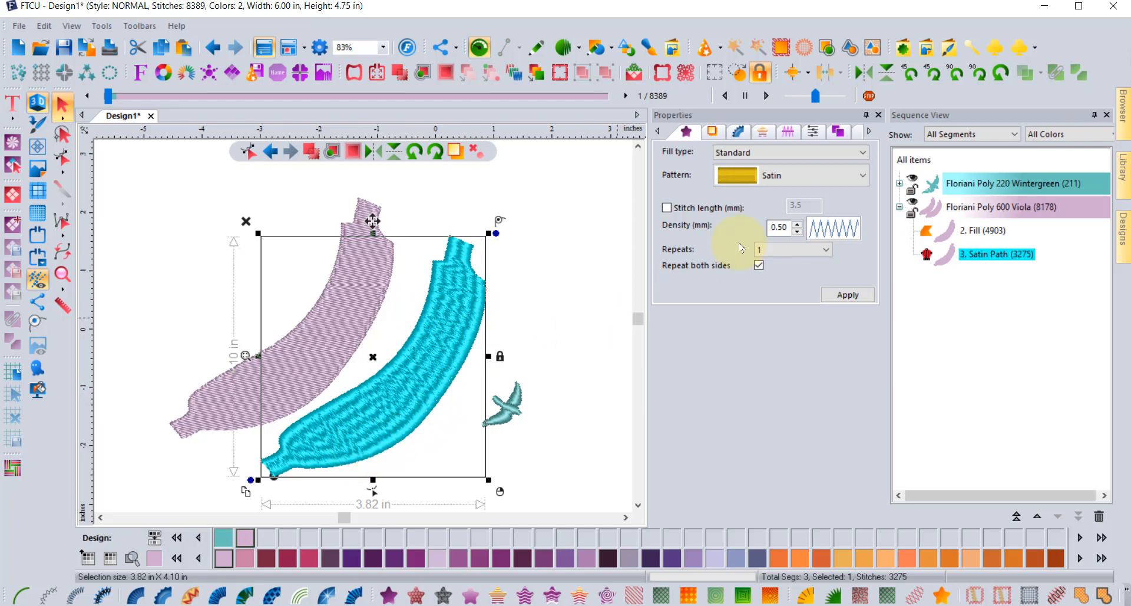
click(766, 176)
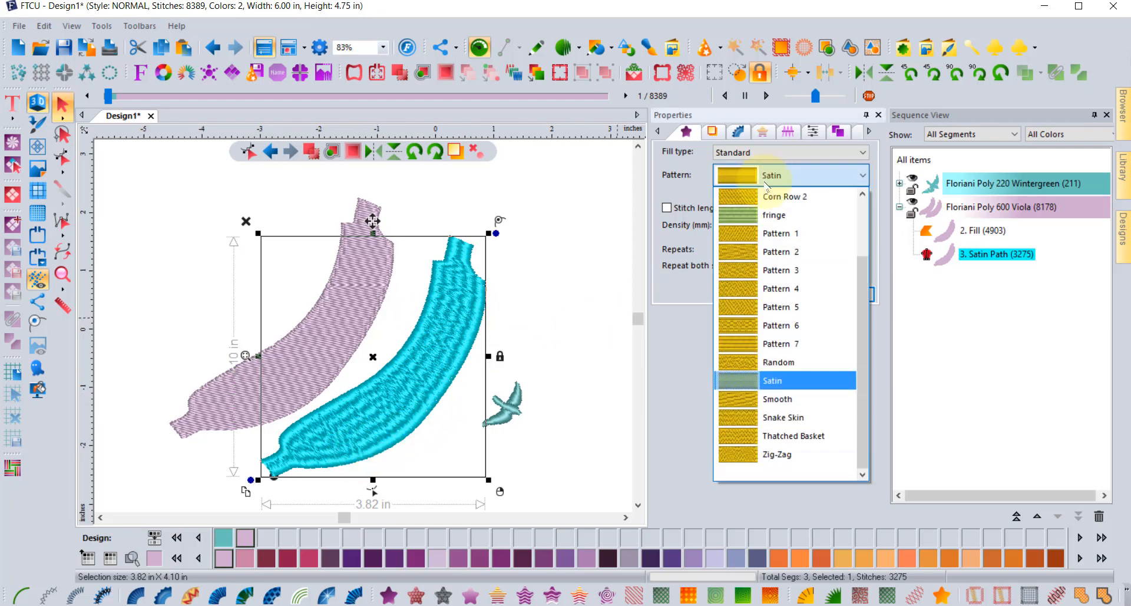
click(773, 233)
click(866, 292)
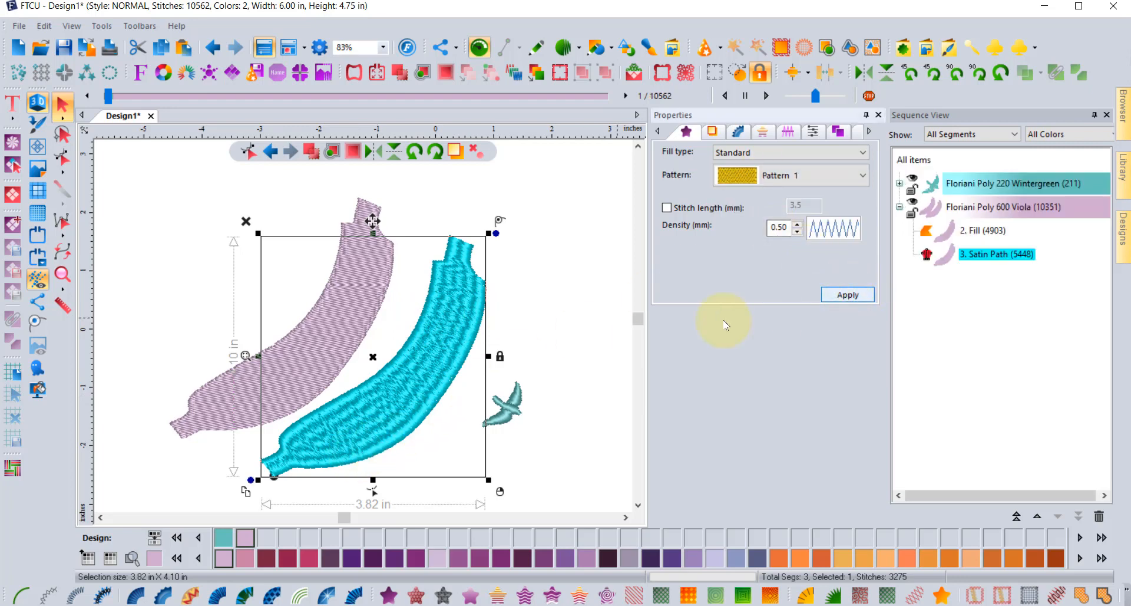
click(517, 281)
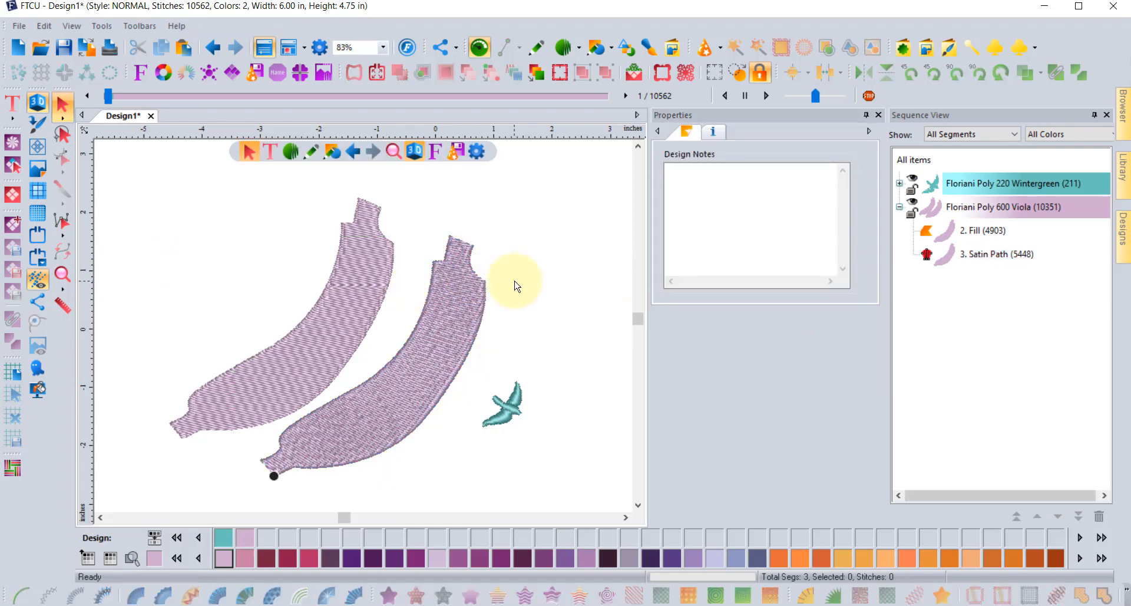
Run through the stitching sequence of the whole design to compare how the two bananas sew out
click(352, 288)
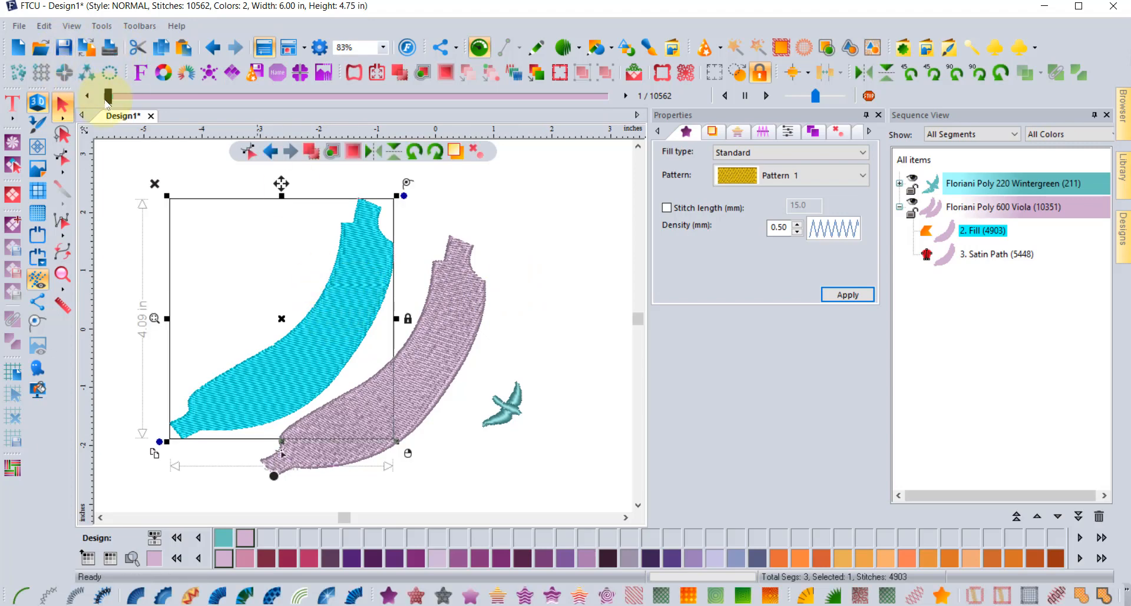
mouse_move(108, 97)
mouse_down()
mouse_move(115, 112)
mouse_move(520, 101)
mouse_move(497, 126)
mouse_move(551, 77)
mouse_move(586, 89)
mouse_move(654, 74)
mouse_up()
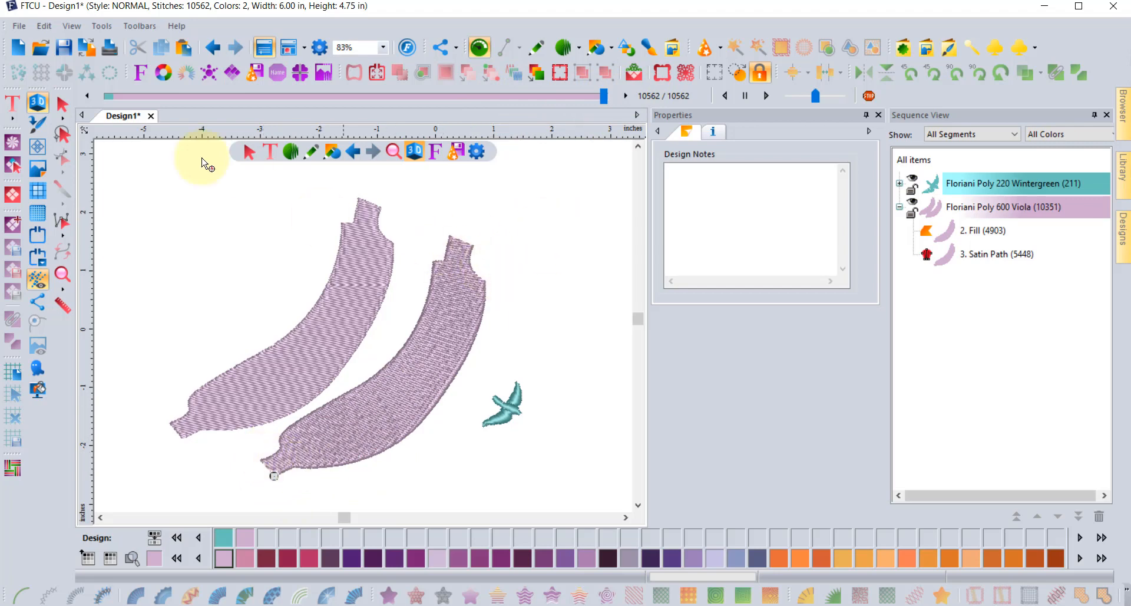
click(62, 105)
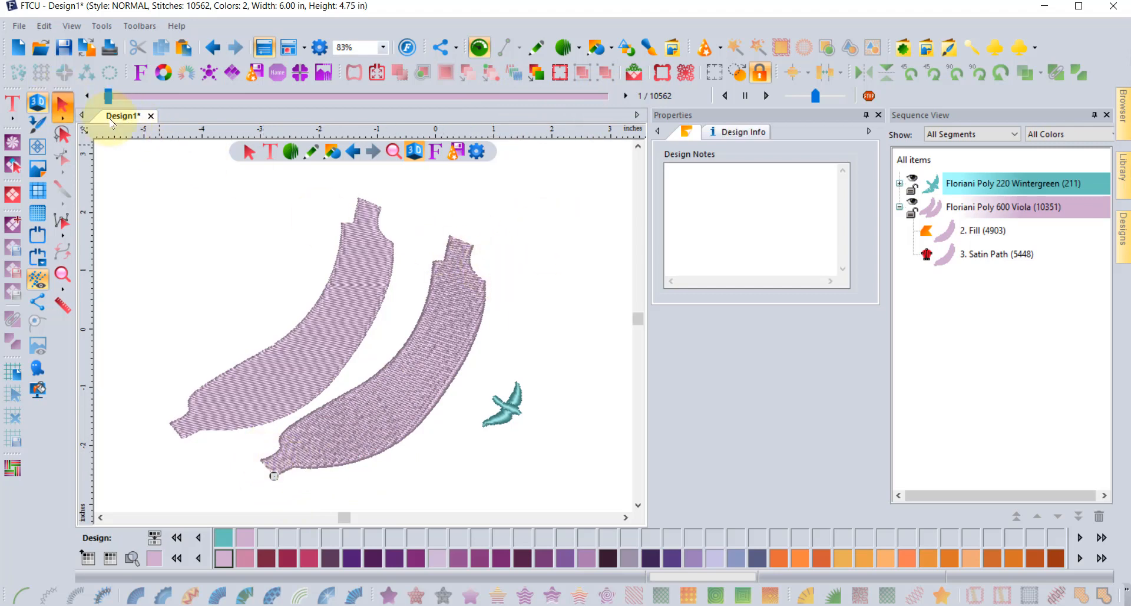
Add two inclinations across the satin-path banana's body, one in the lower half and one in the upper half, and regenerate its stitches
click(430, 298)
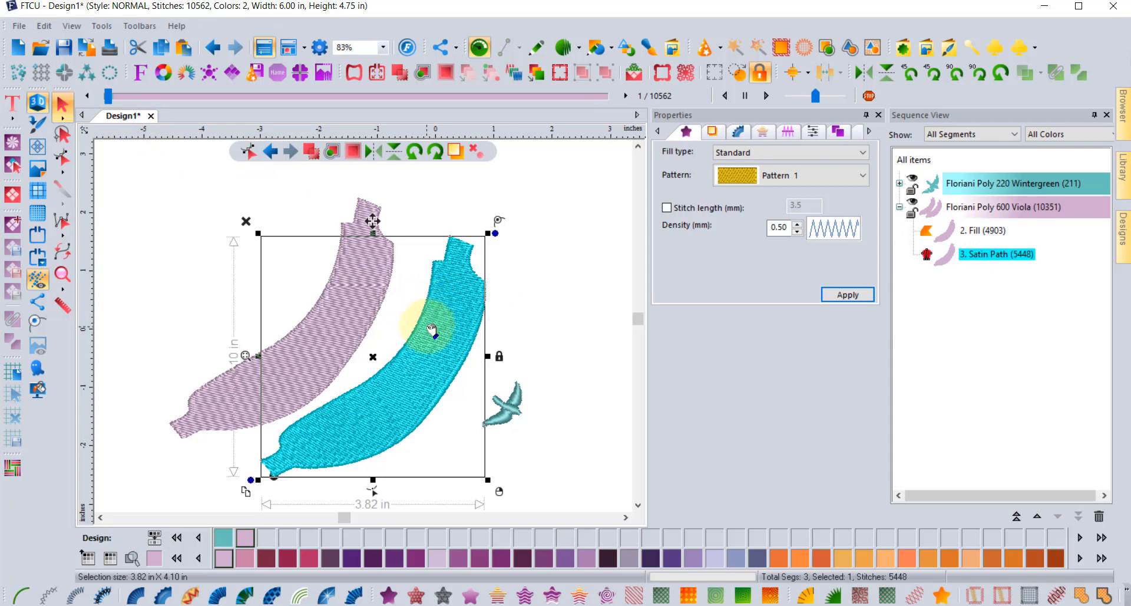
click(62, 158)
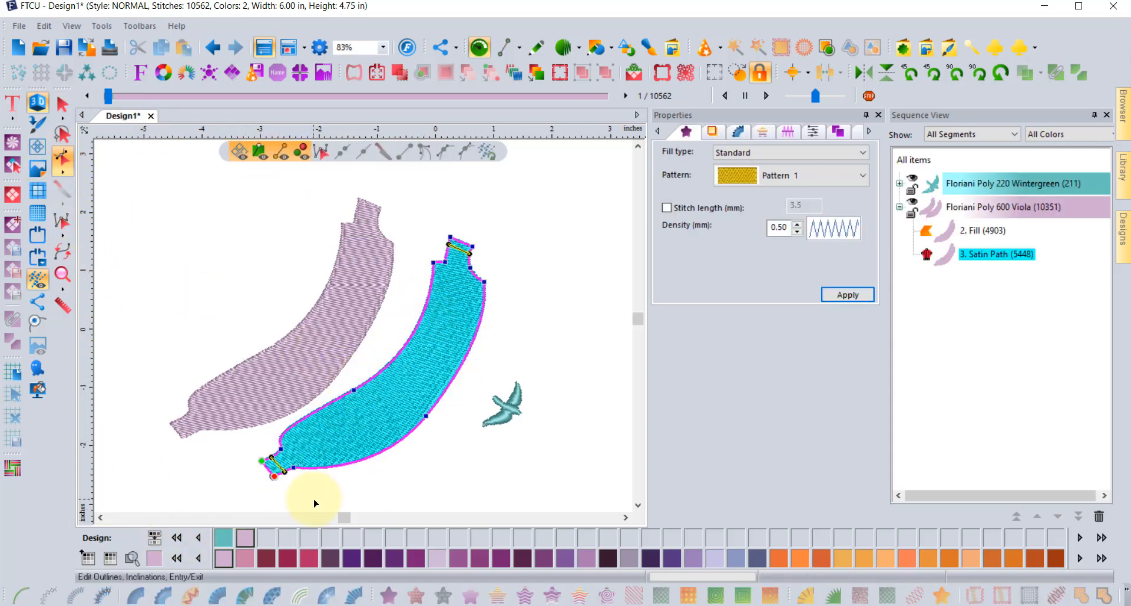
right_click(391, 362)
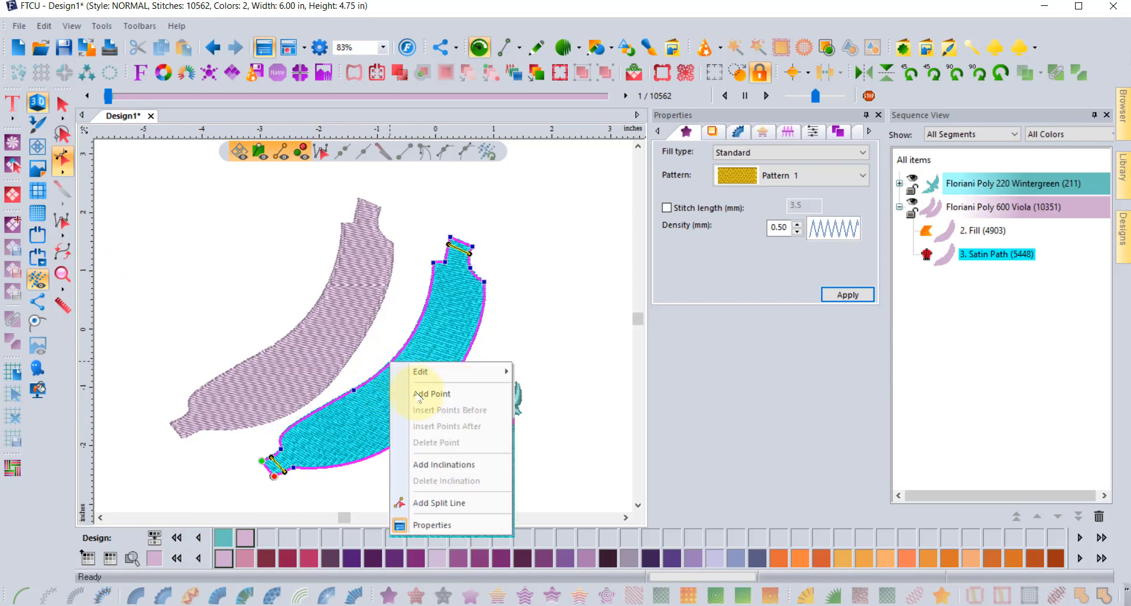
click(452, 464)
click(353, 390)
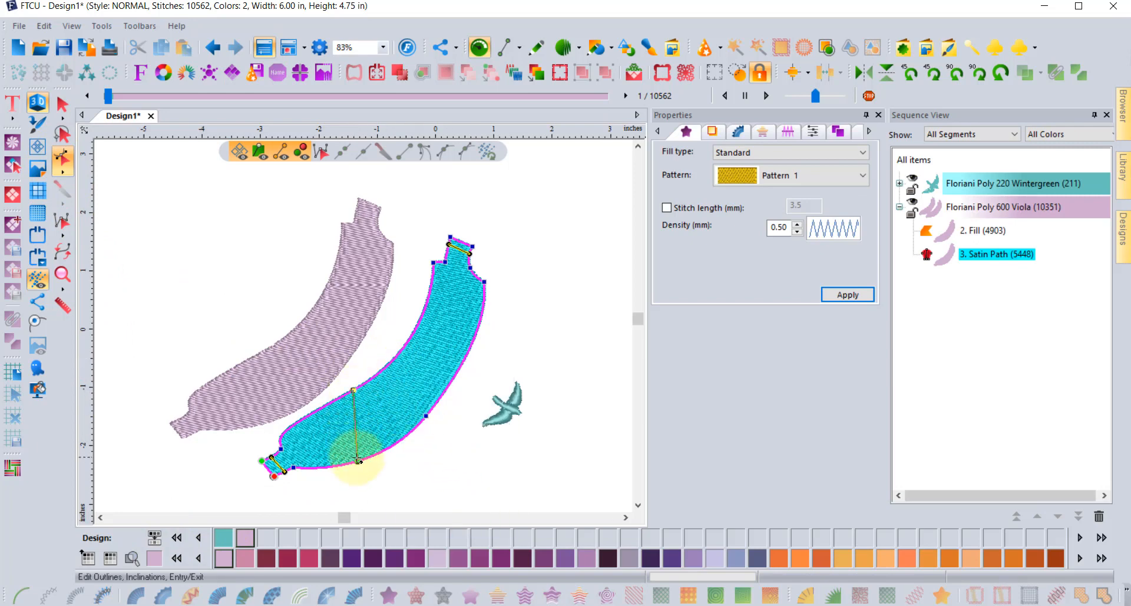
click(358, 461)
click(412, 336)
click(478, 330)
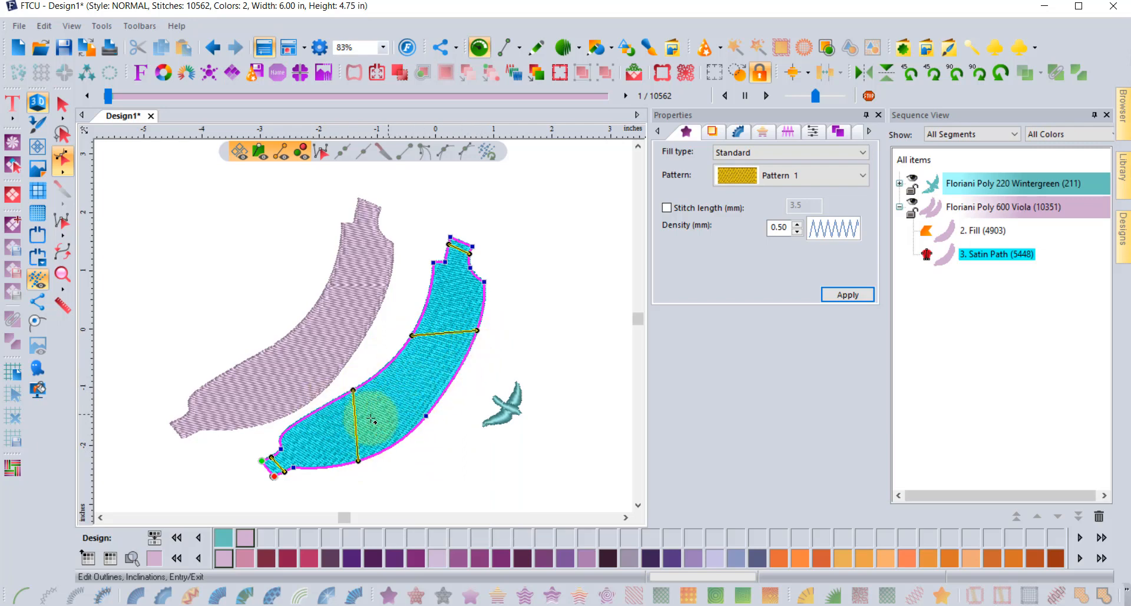
click(508, 345)
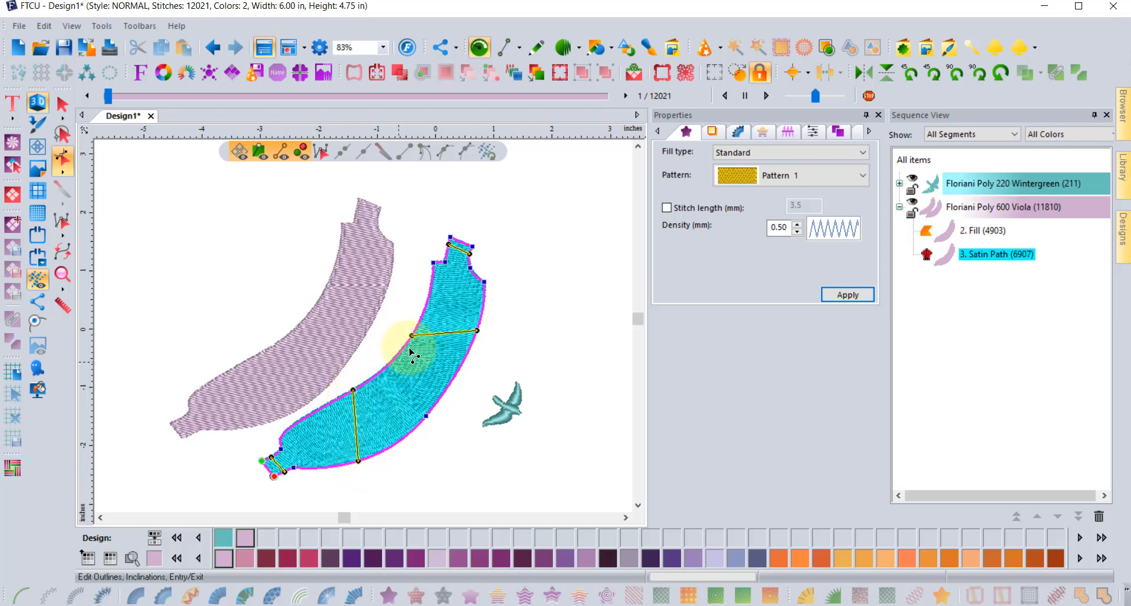
Examine the stitch flow around the banana's added inclinations and compare it with the original banana
scroll(466, 333, up, 2)
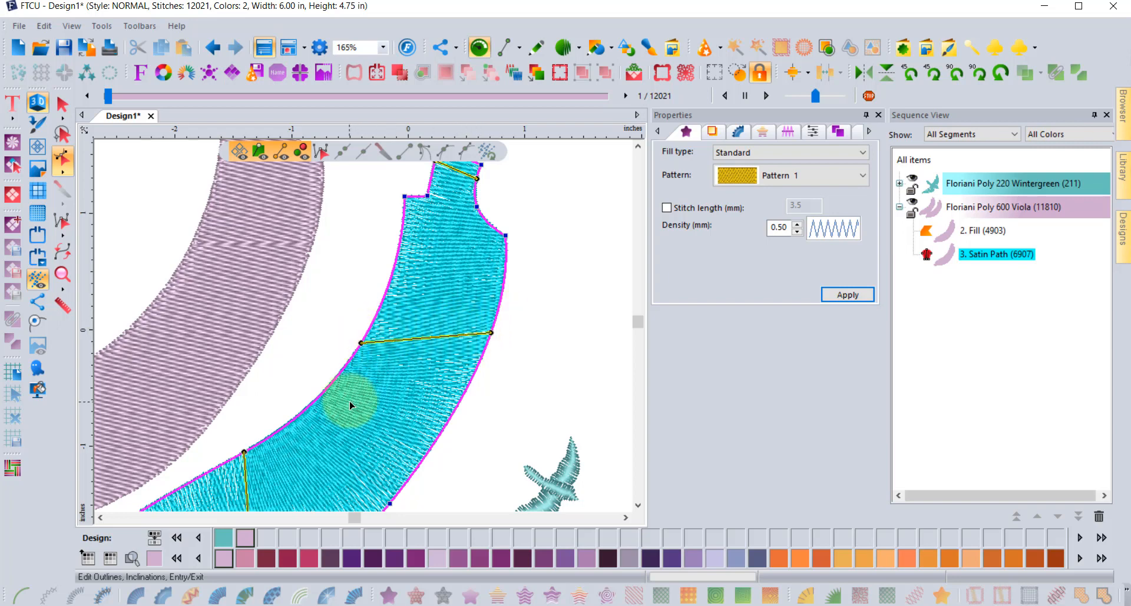
scroll(347, 407, down, 2)
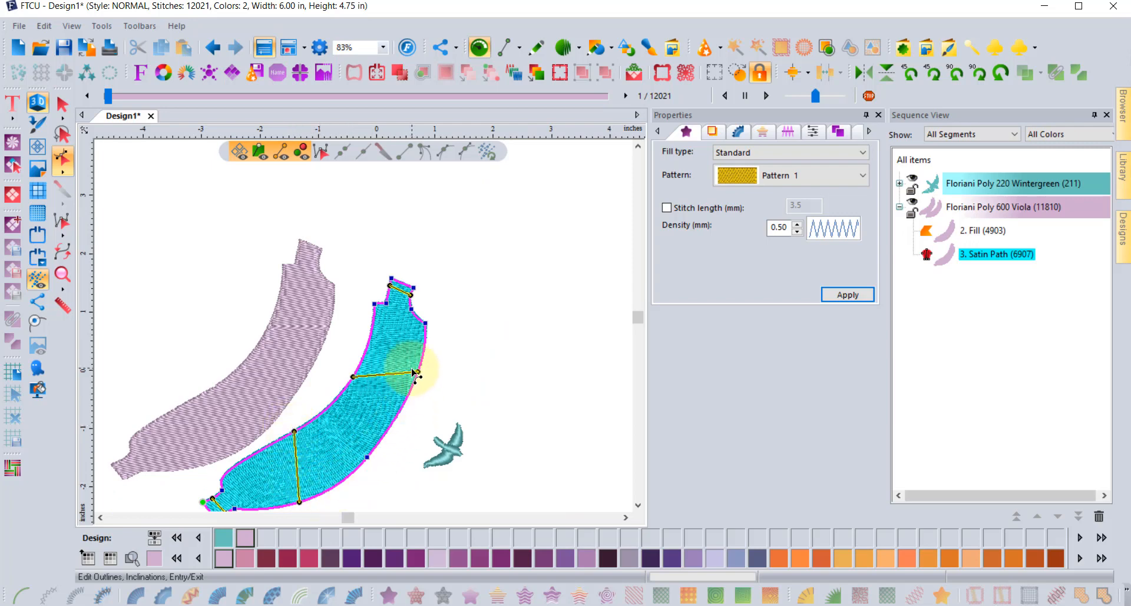
click(61, 105)
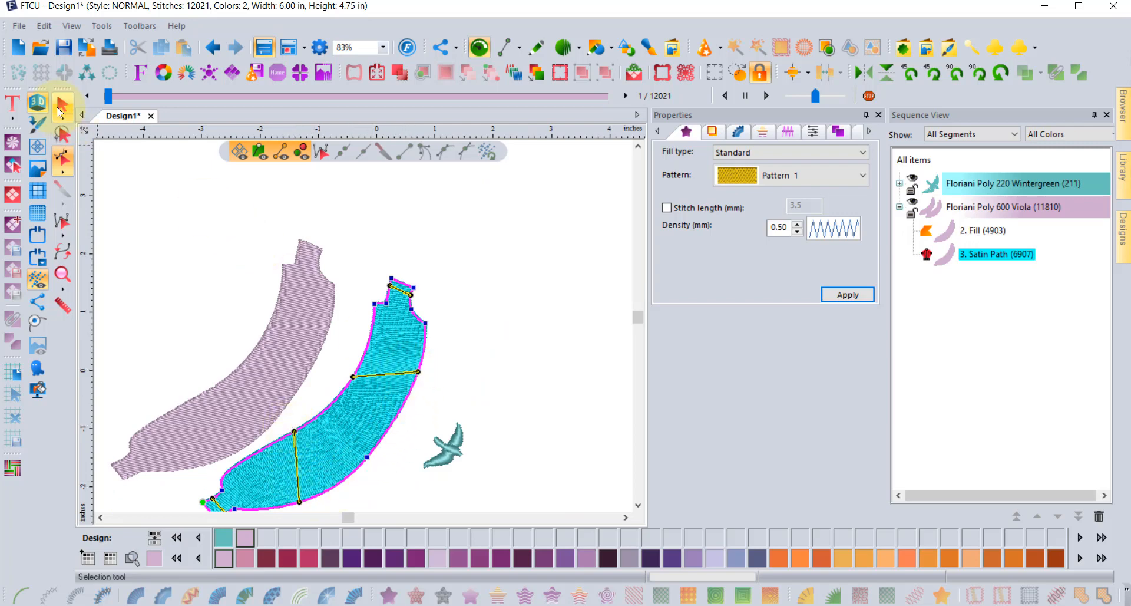
click(535, 332)
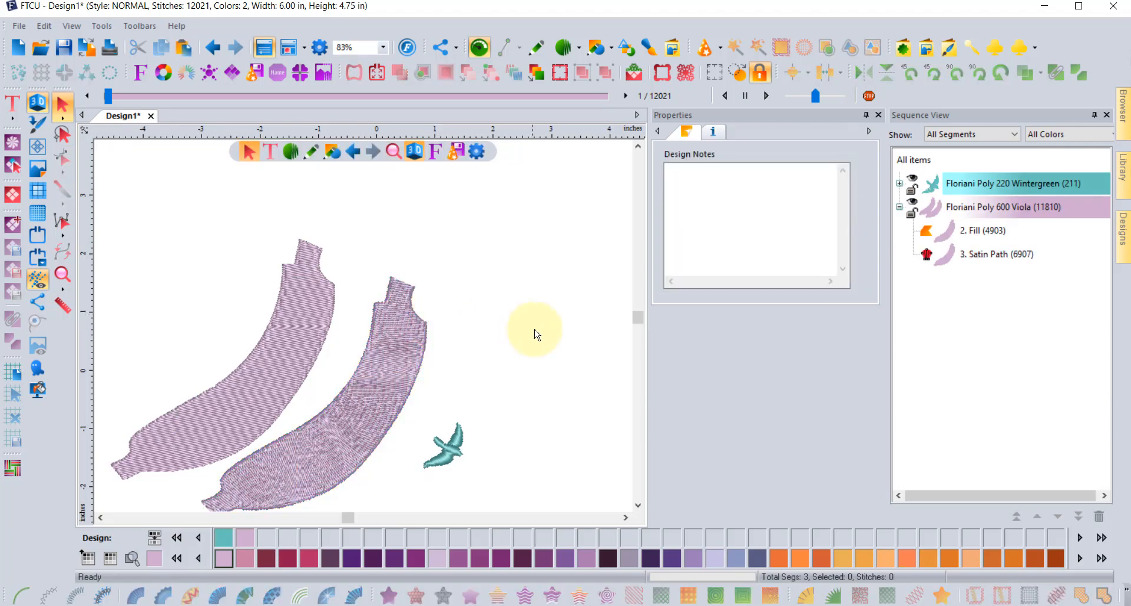
scroll(536, 333, down, 1)
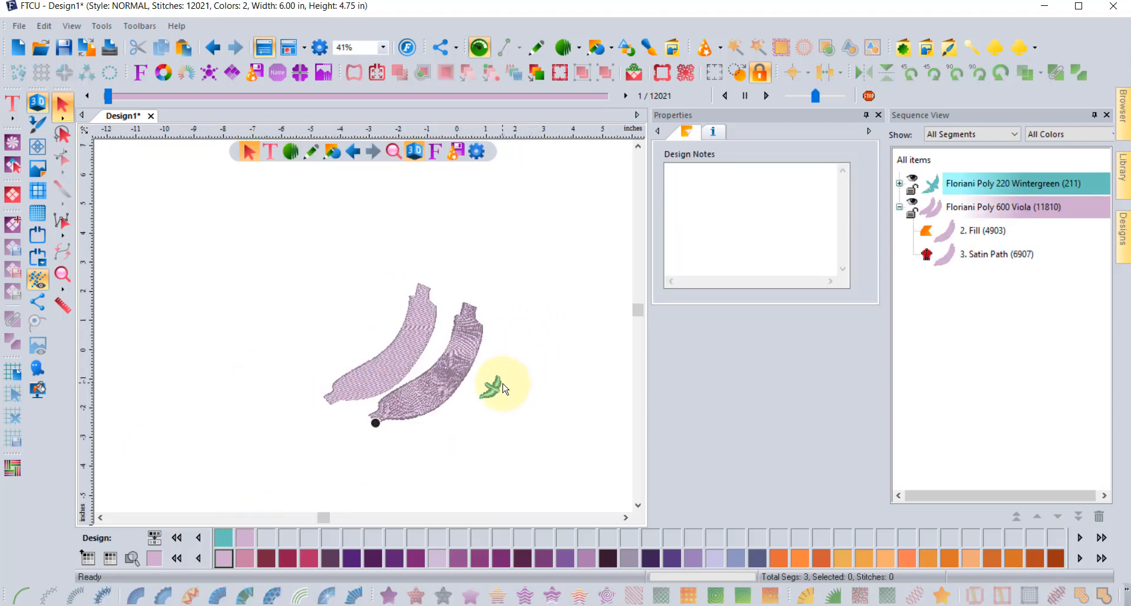
scroll(502, 386, up, 2)
scroll(503, 399, down, 1)
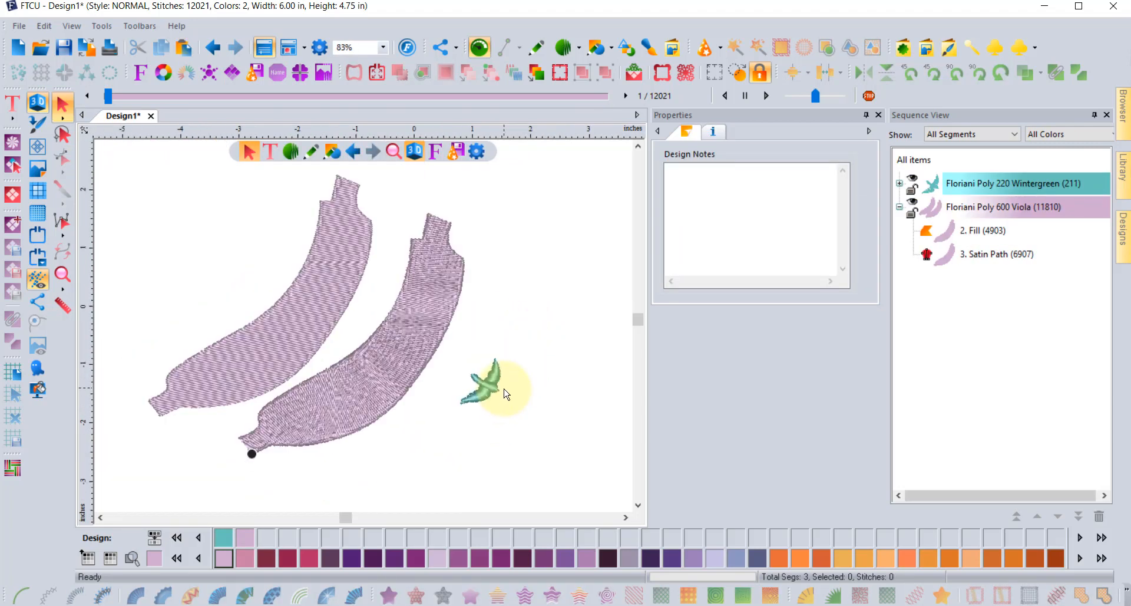
Insert the letter A (AP1001) from the Easy Art shapes, scale it to about 1.89 by 1.74 in, and place it beside the bird
click(904, 47)
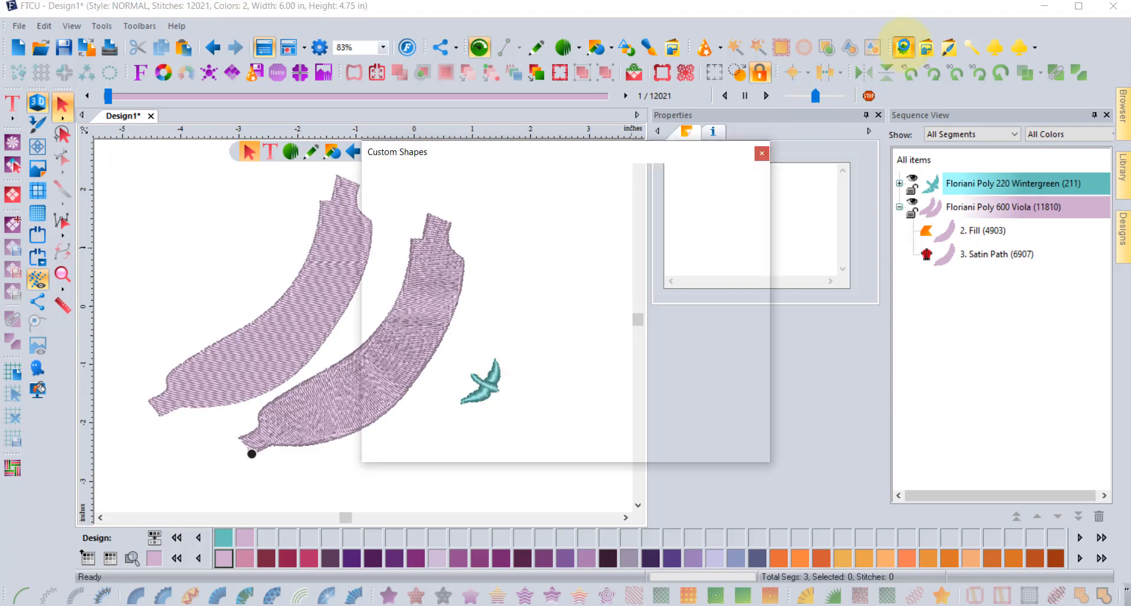
click(497, 176)
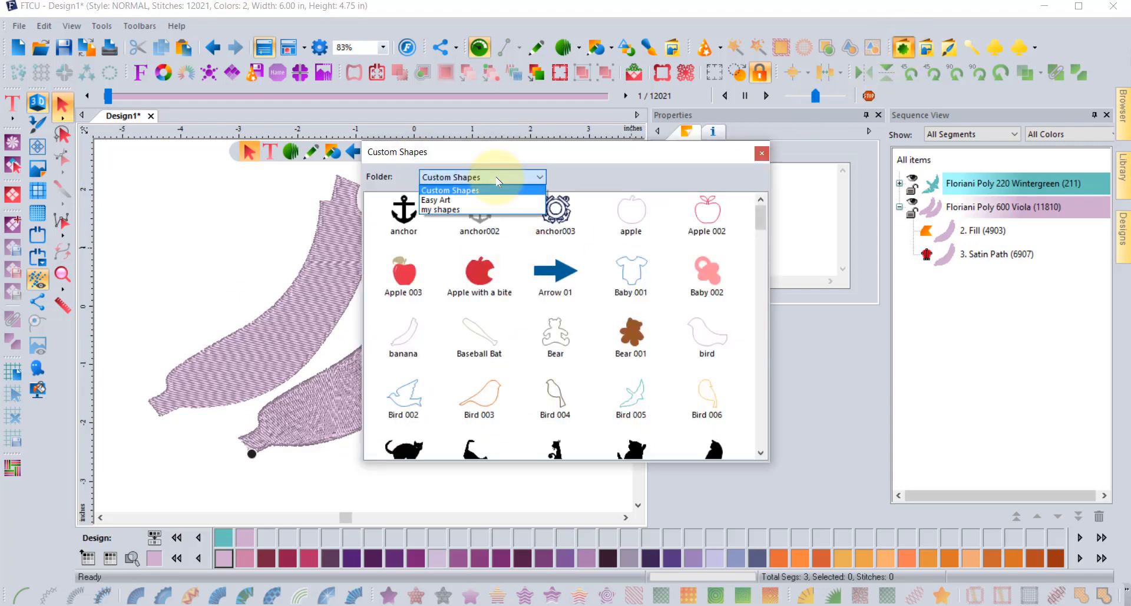
click(454, 201)
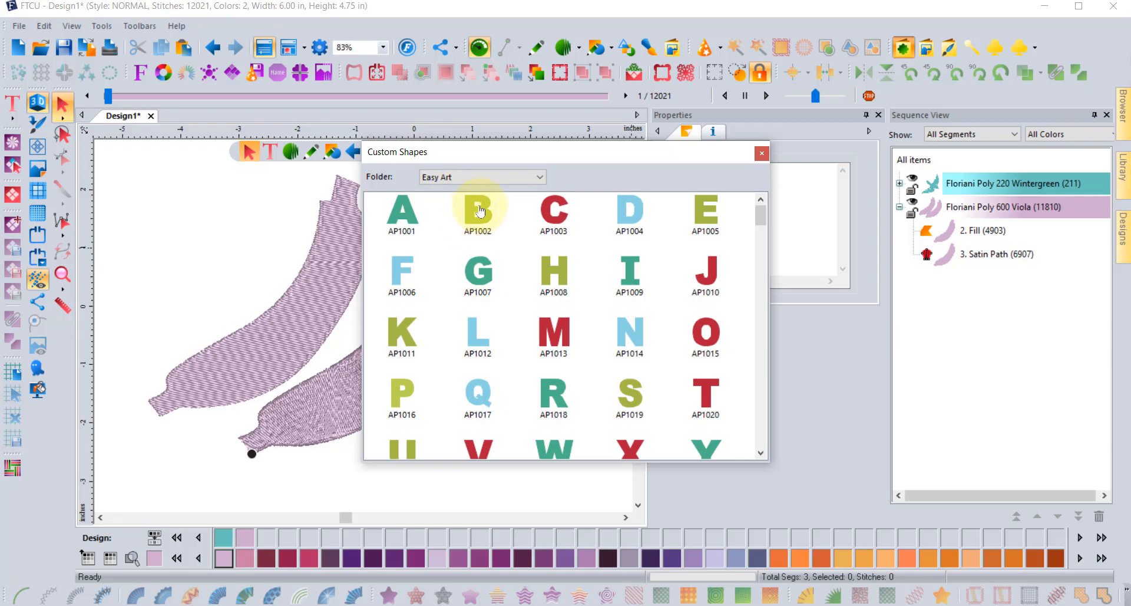
double_click(409, 213)
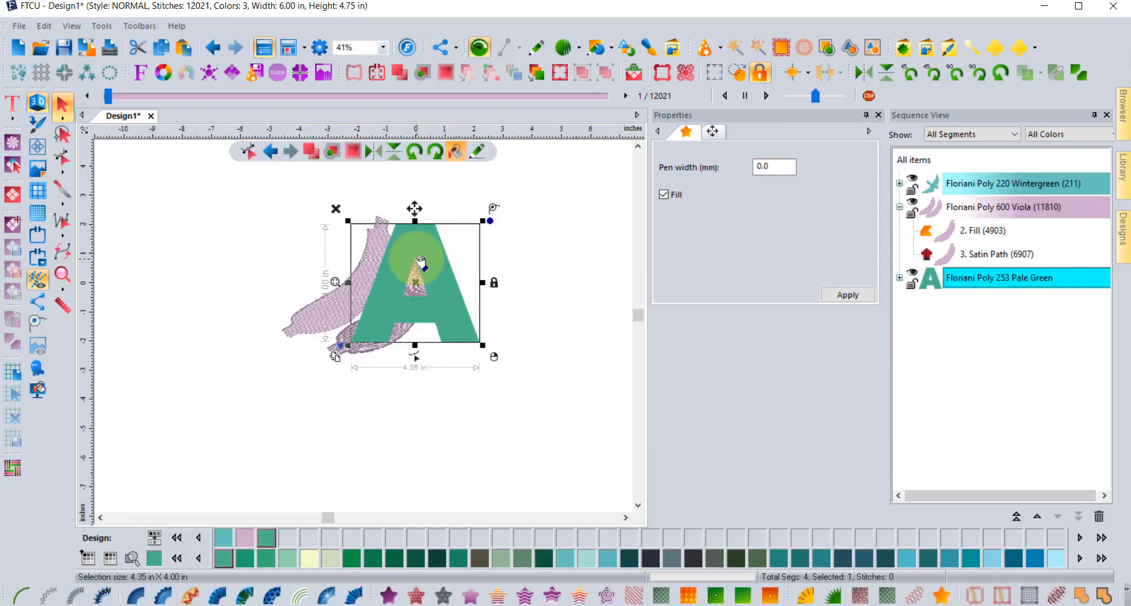
click(421, 261)
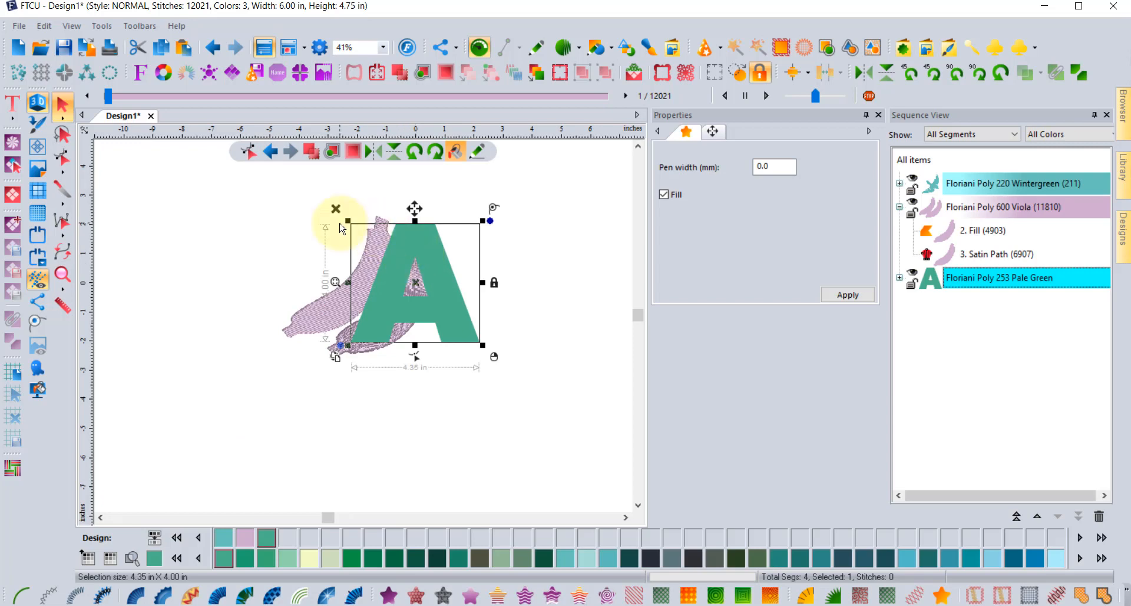
drag(348, 222, 420, 288)
drag(460, 321, 510, 323)
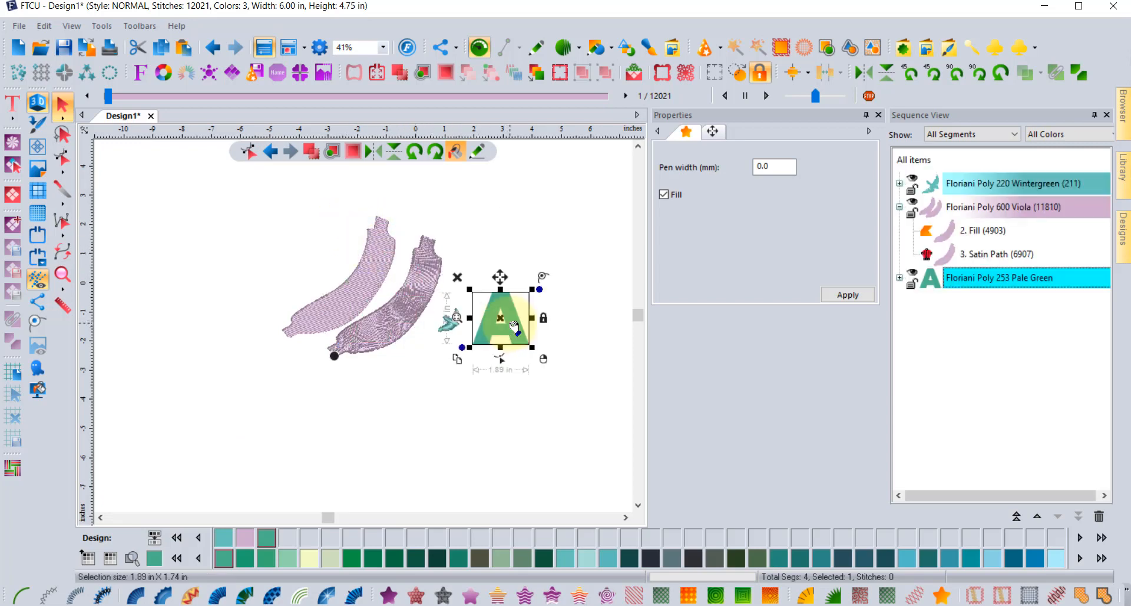
Convert the letter A to satin stitches with automatically generated stitch directions
scroll(510, 323, up, 1)
scroll(514, 325, up, 1)
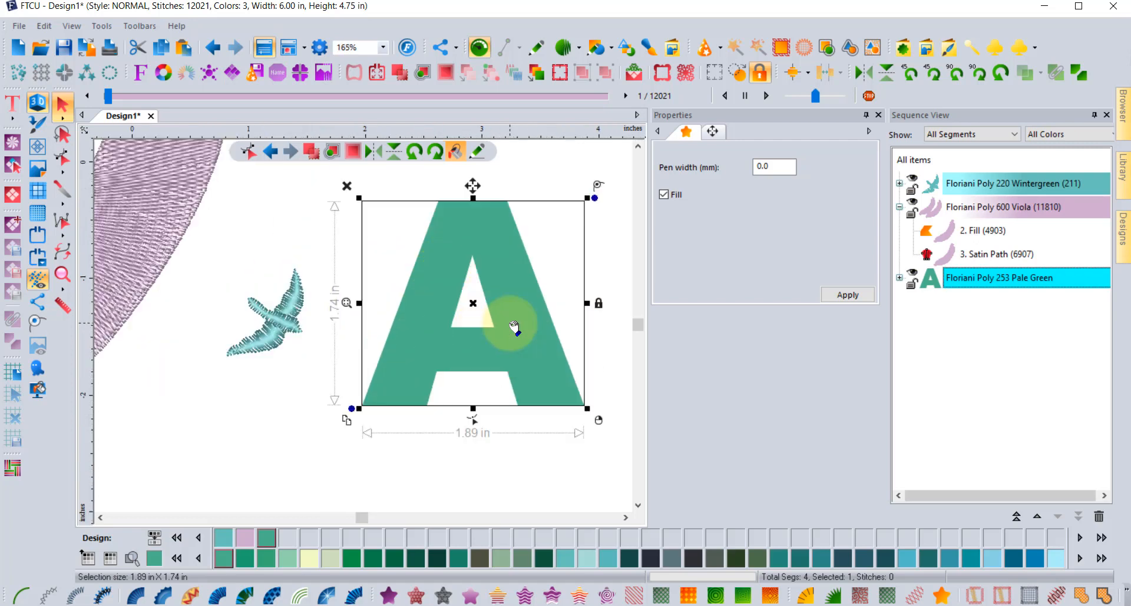
click(353, 597)
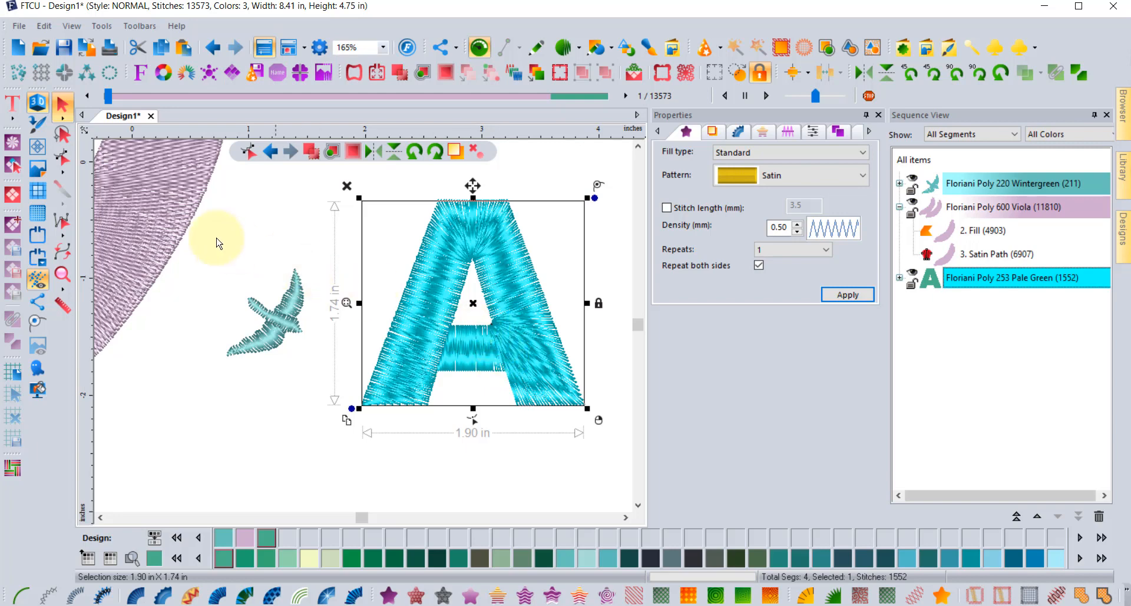
Hide the letter A's entry and exit points, then move the right leg's diagonal inclination across its foot and tilt the mid-leg inclination's inner end upward
click(64, 159)
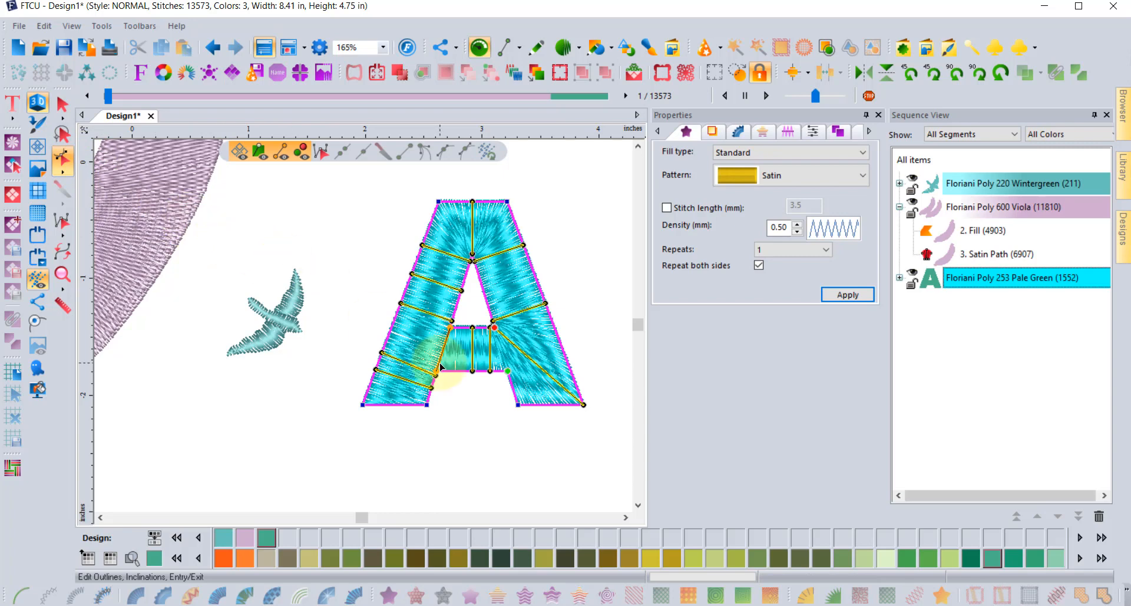
click(526, 344)
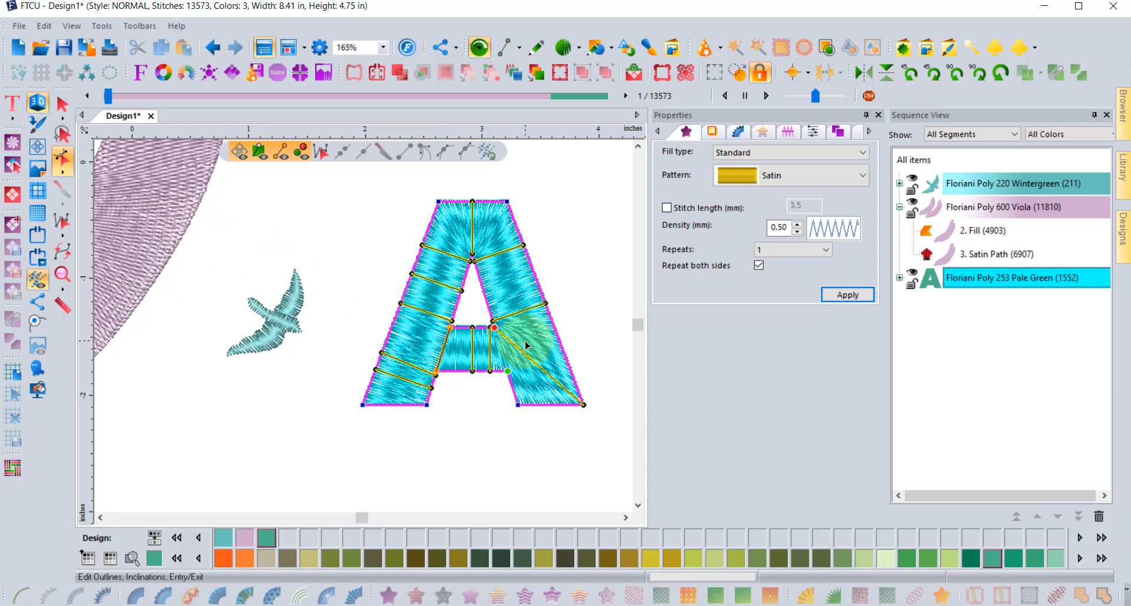
scroll(526, 344, up, 2)
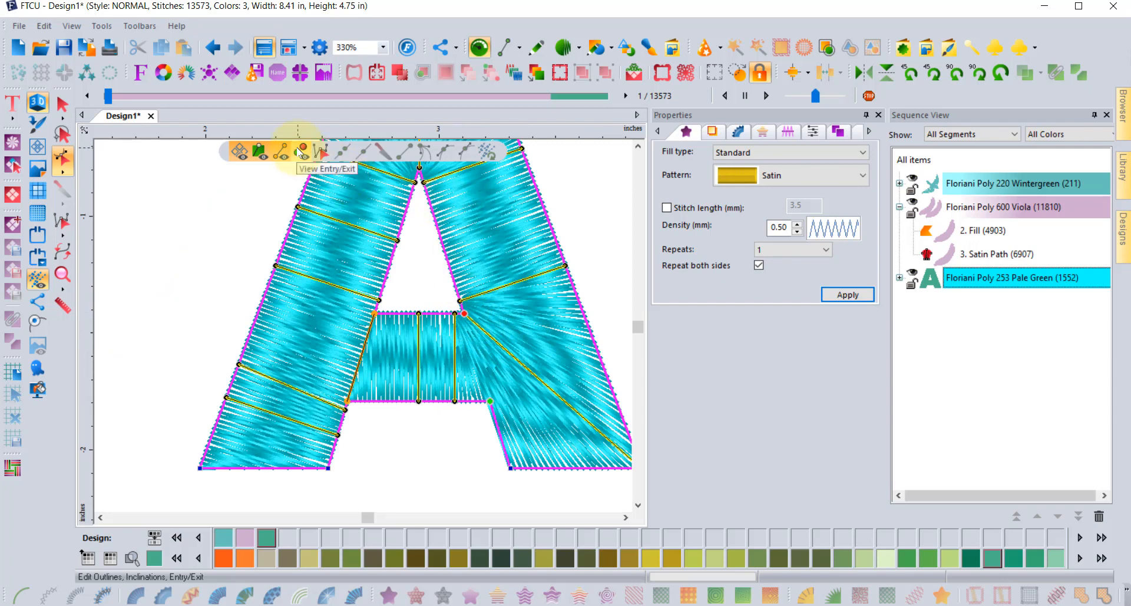
drag(464, 312, 526, 451)
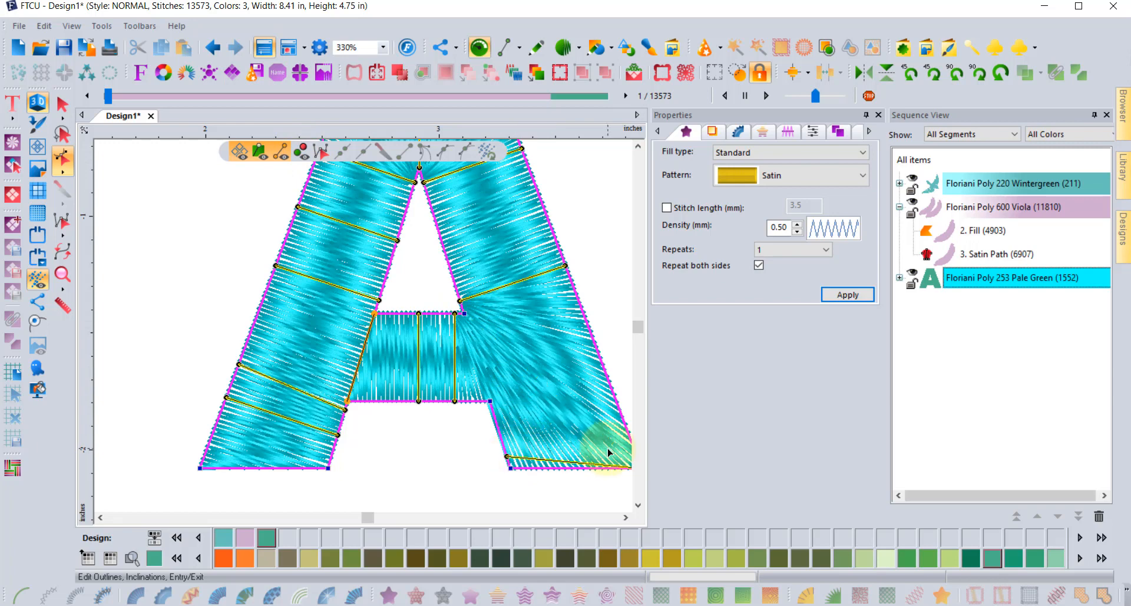
click(626, 517)
drag(590, 471, 587, 466)
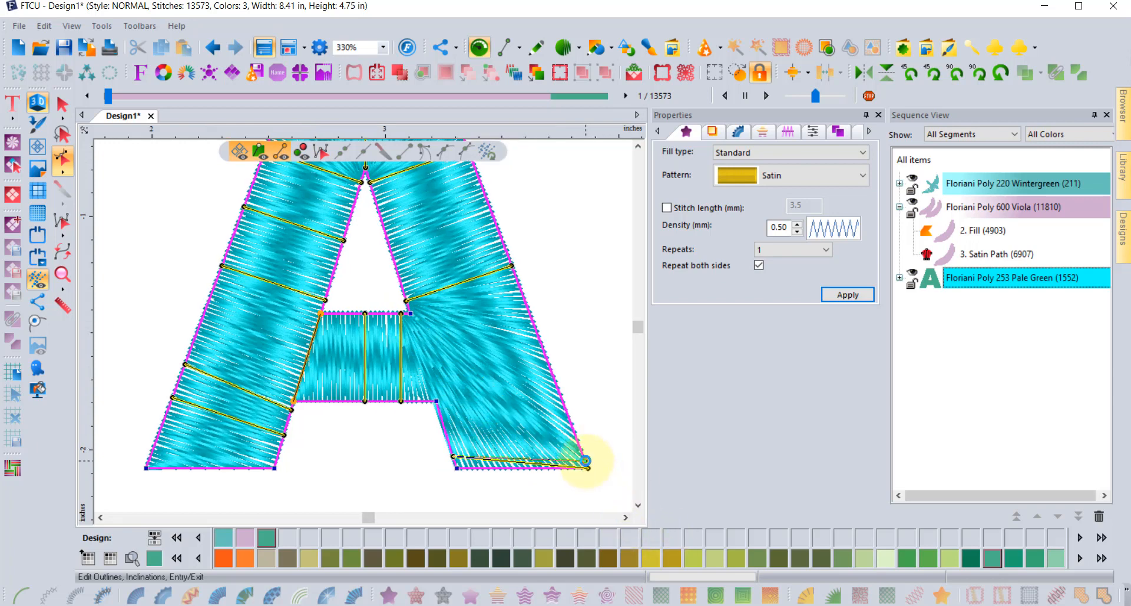
drag(405, 304, 400, 279)
Add a split line where the crossbar meets the right leg, from the crossbar's upper corner to its lower corner, and regenerate the stitches
click(410, 315)
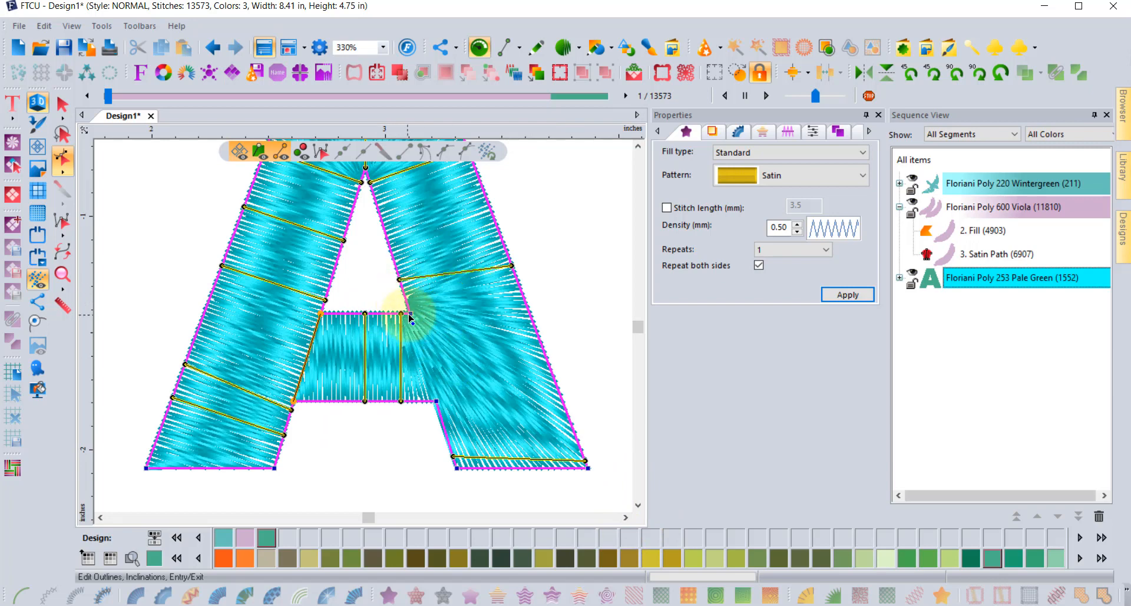
right_click(410, 314)
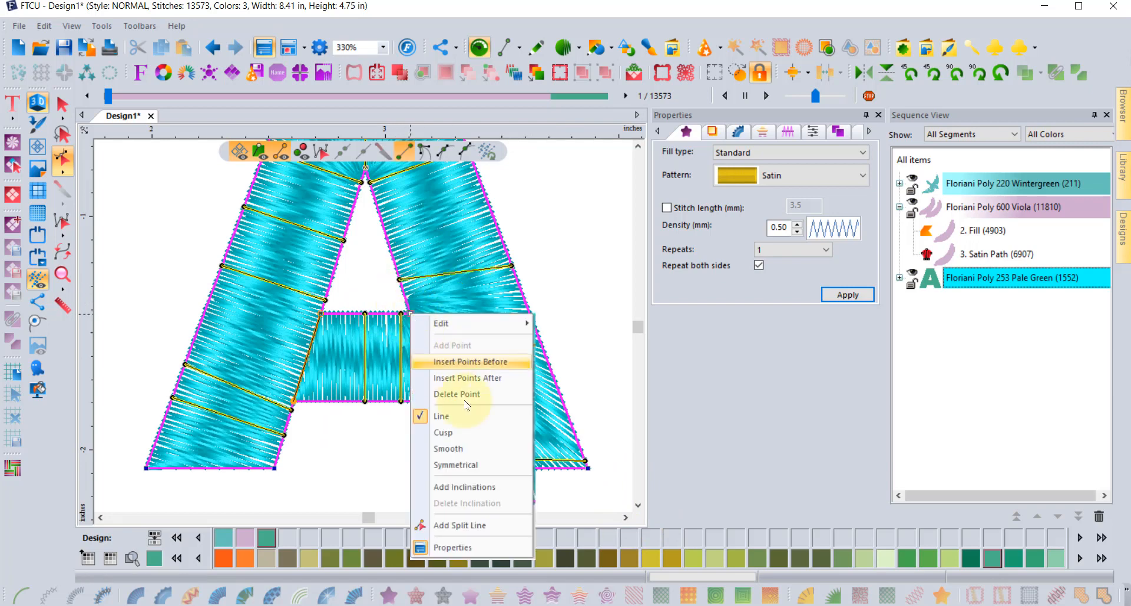
click(460, 525)
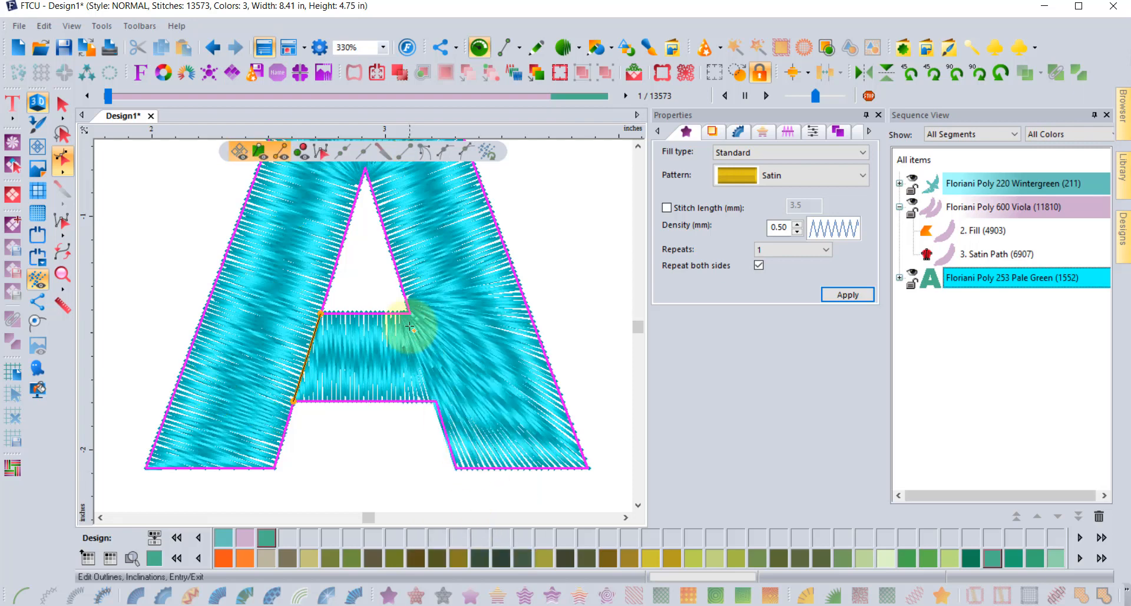
drag(412, 320, 436, 375)
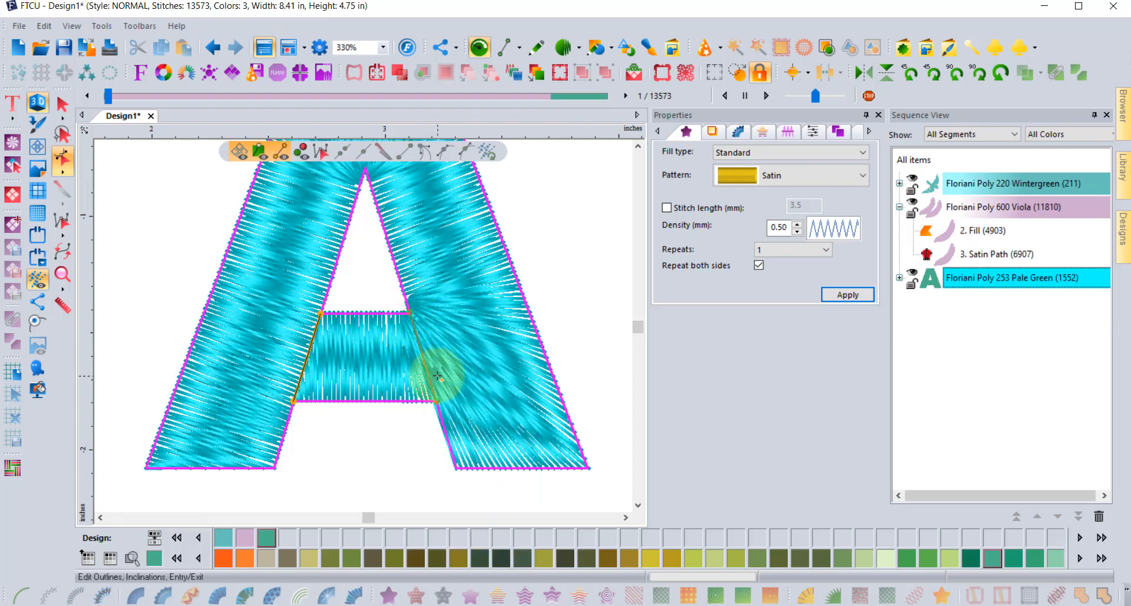
right_click(457, 419)
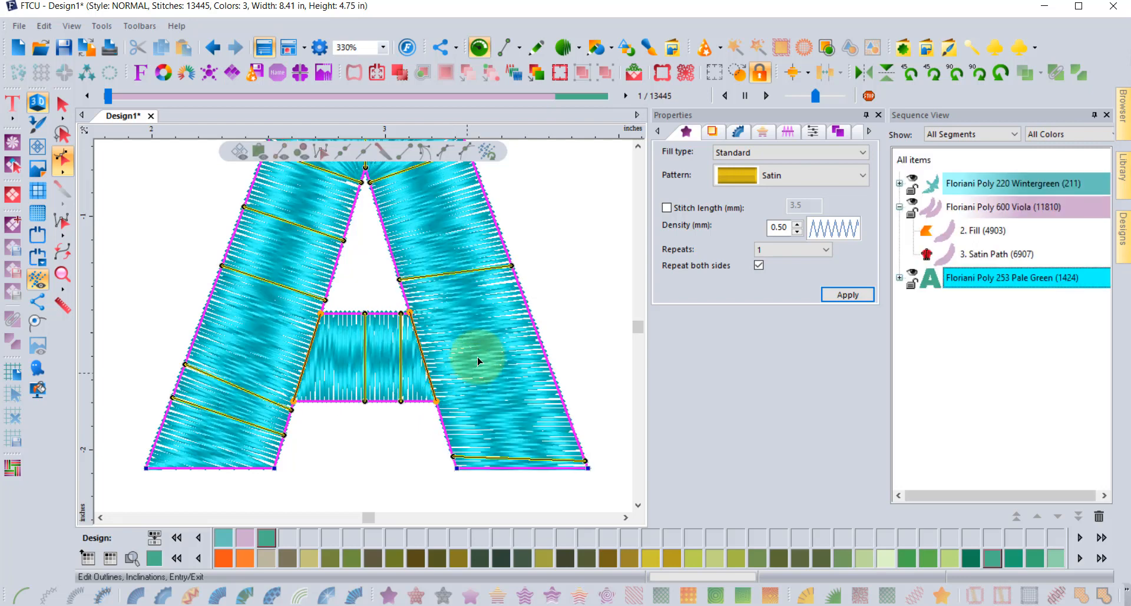
Delete the vertical inclination running from the letter A's inner apex to its top edge
scroll(481, 354, down, 1)
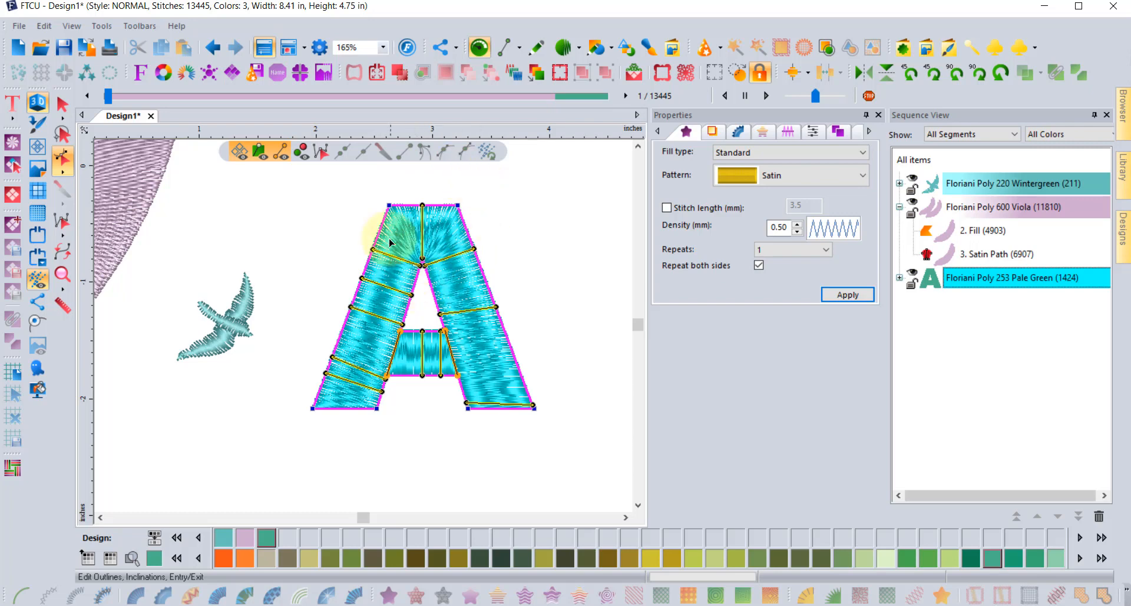
scroll(446, 217, up, 1)
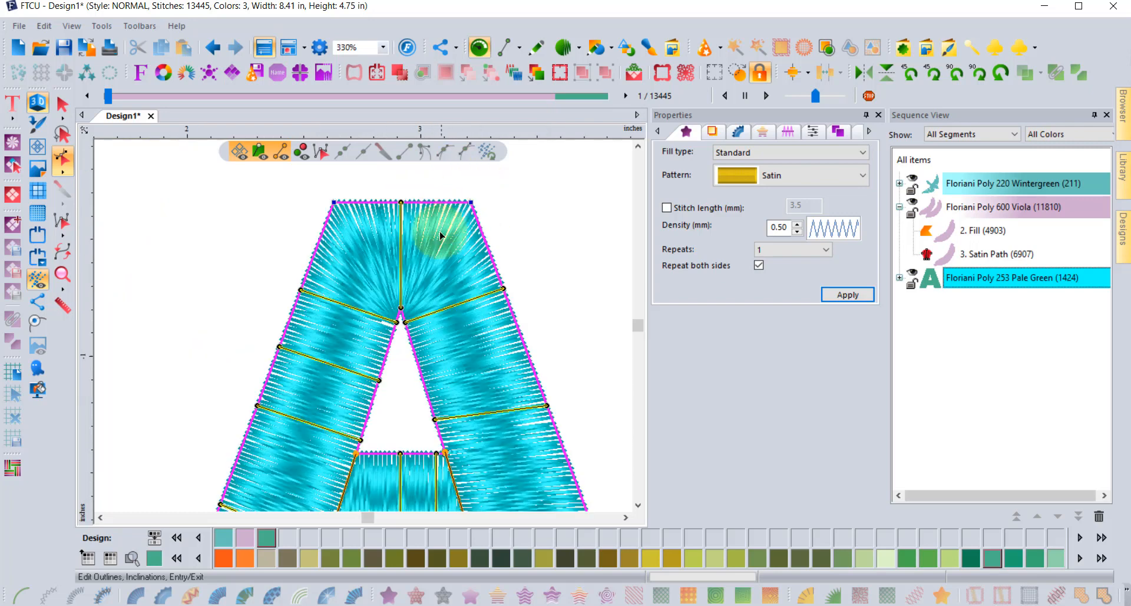
right_click(400, 308)
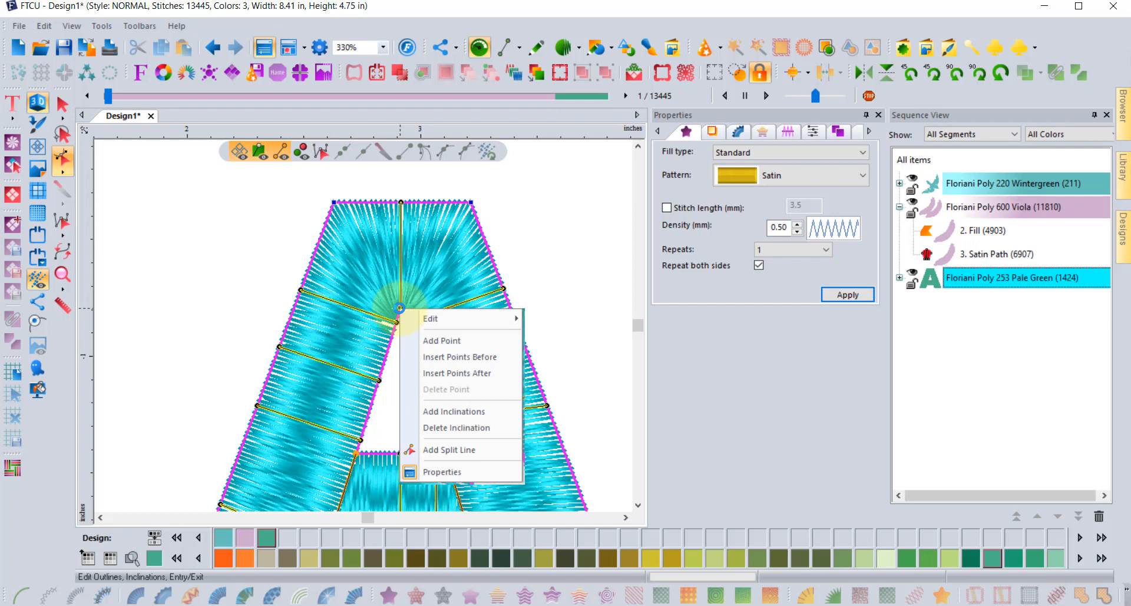
click(451, 429)
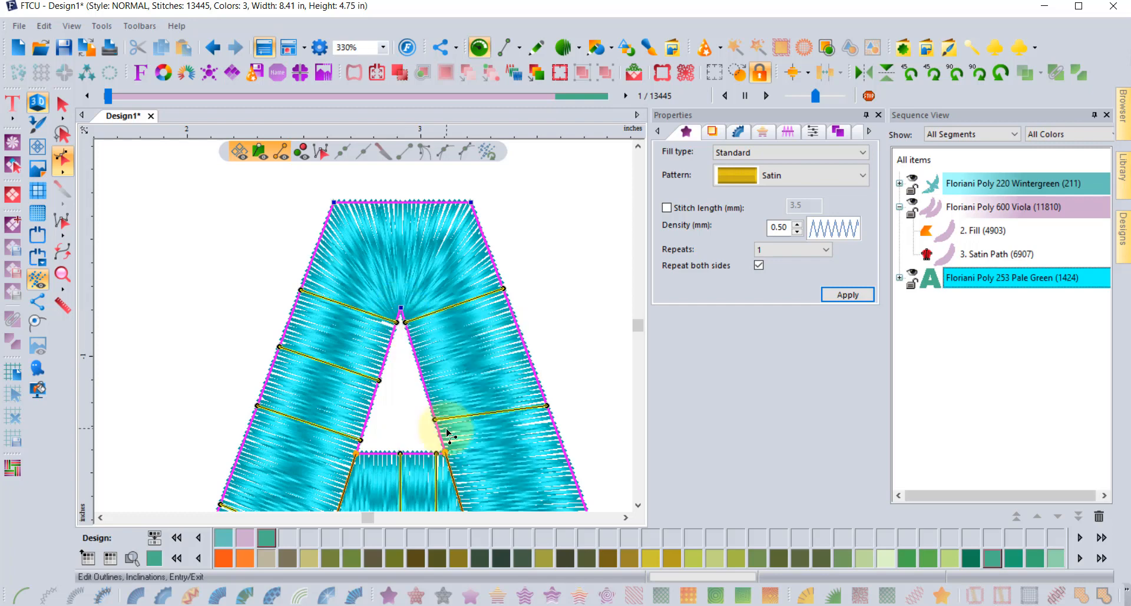
Add a nearly horizontal split line from the letter A's inner apex to the left leg's outer edge and regenerate the stitches
right_click(400, 308)
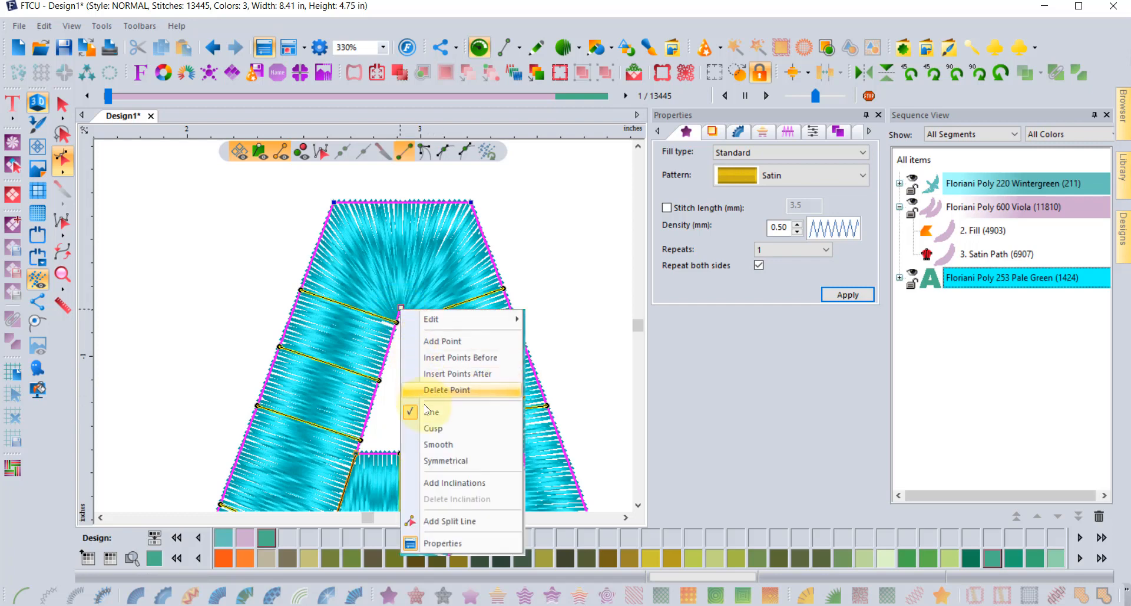
click(448, 521)
click(406, 307)
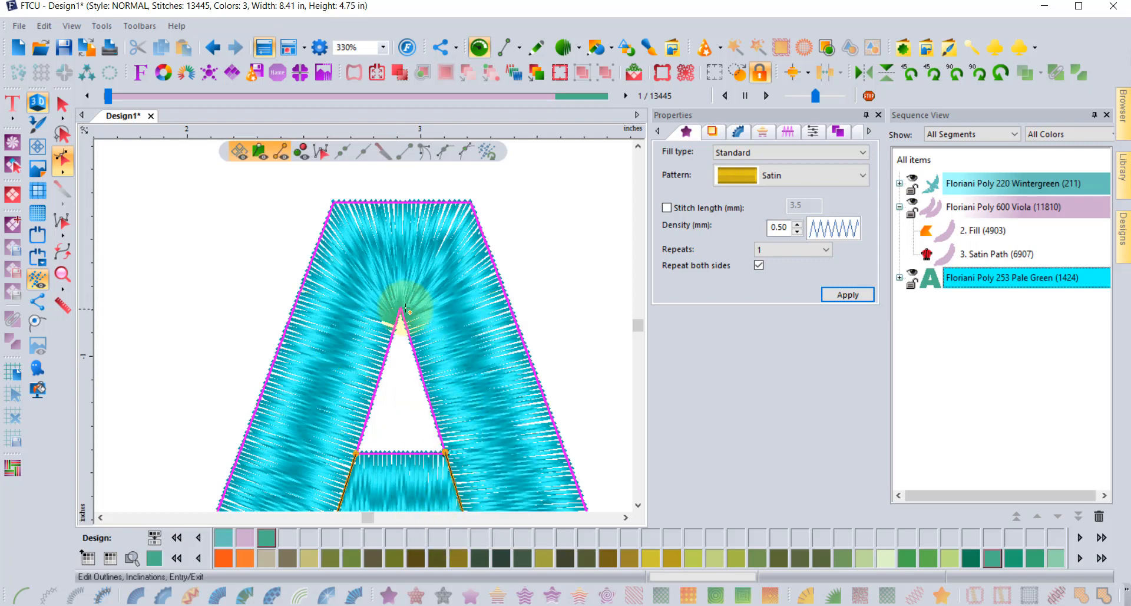
click(329, 198)
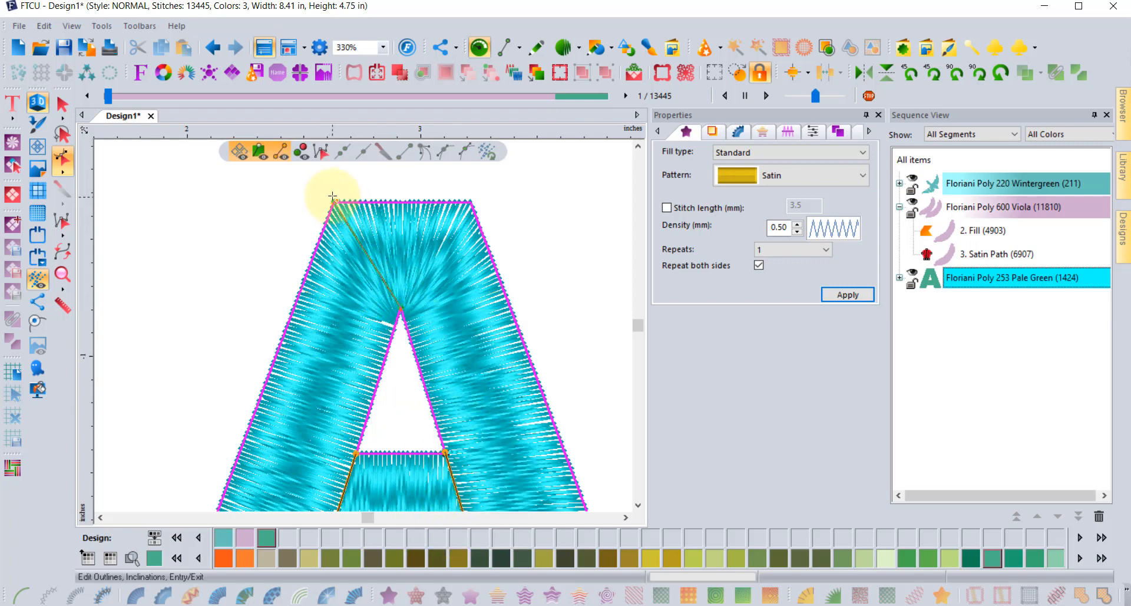
drag(343, 193, 299, 293)
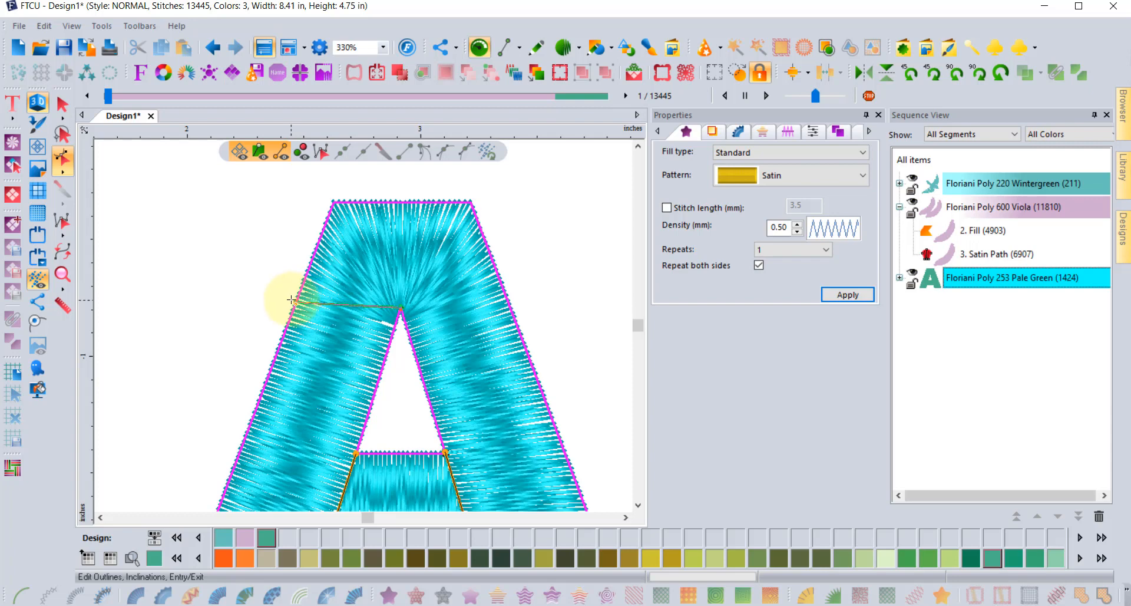
drag(286, 303, 295, 307)
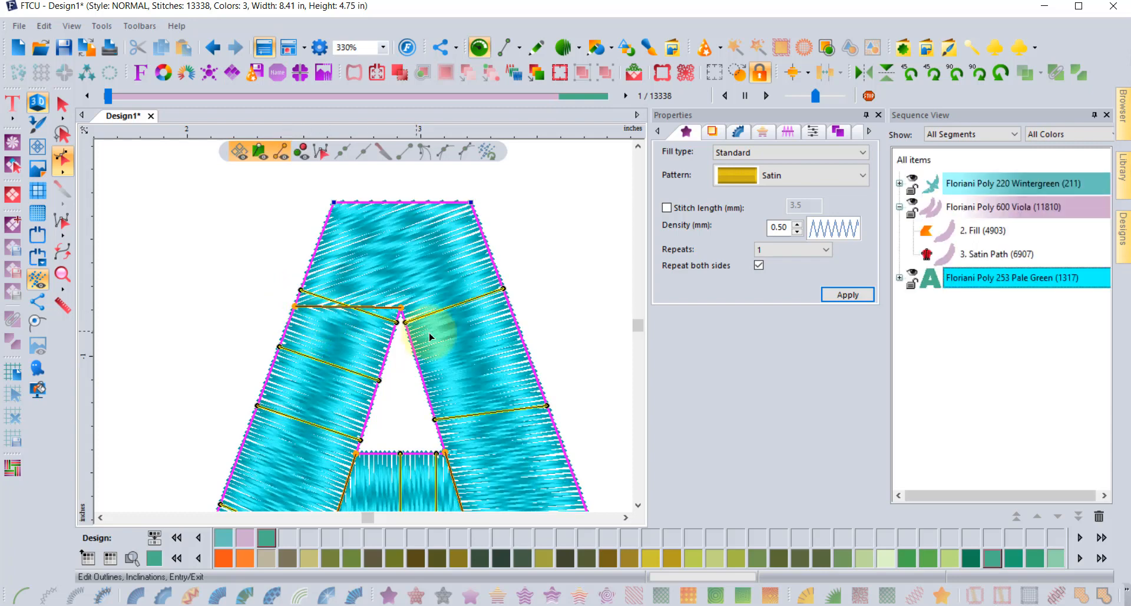
Stretch the upper left inclination across the letter A's full top, level the inclinations just below it in both legs, and finish editing the outline
drag(401, 318, 498, 276)
drag(512, 312, 513, 313)
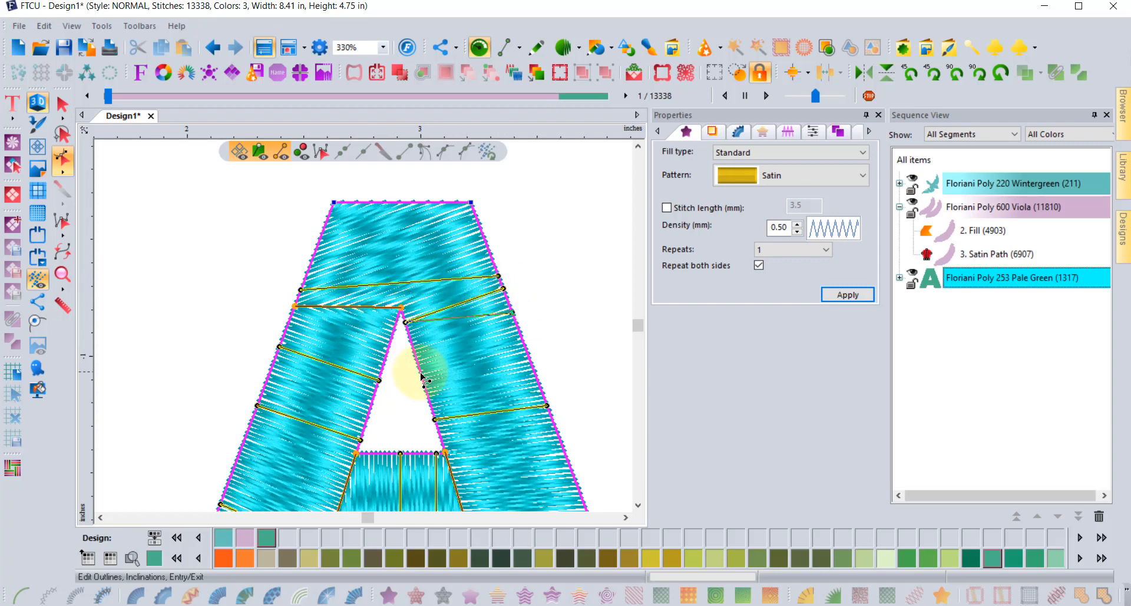
drag(381, 380, 389, 349)
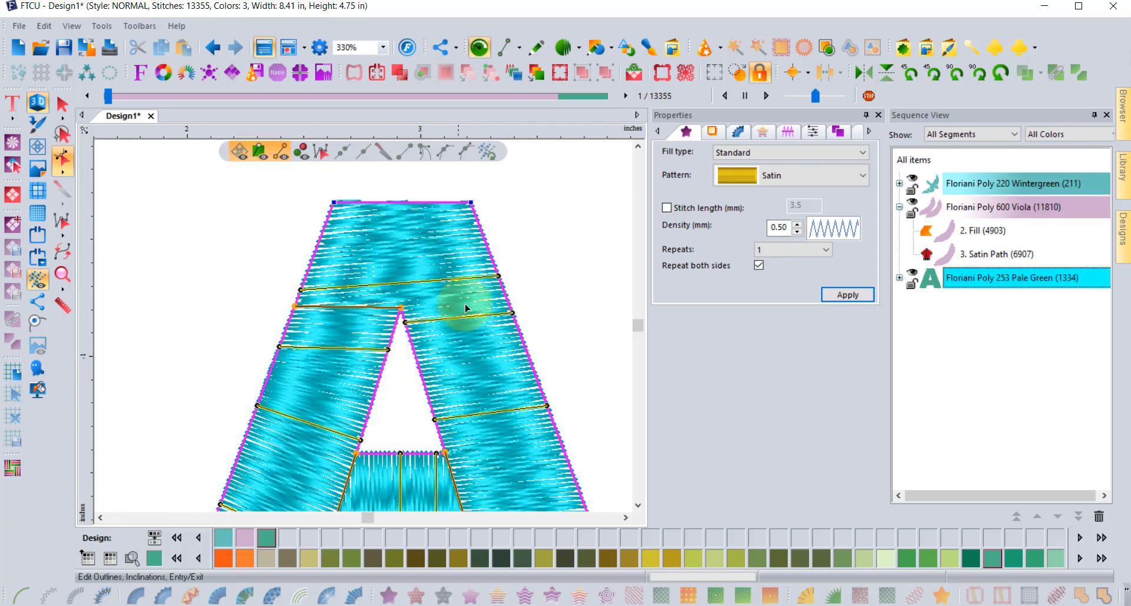
click(502, 283)
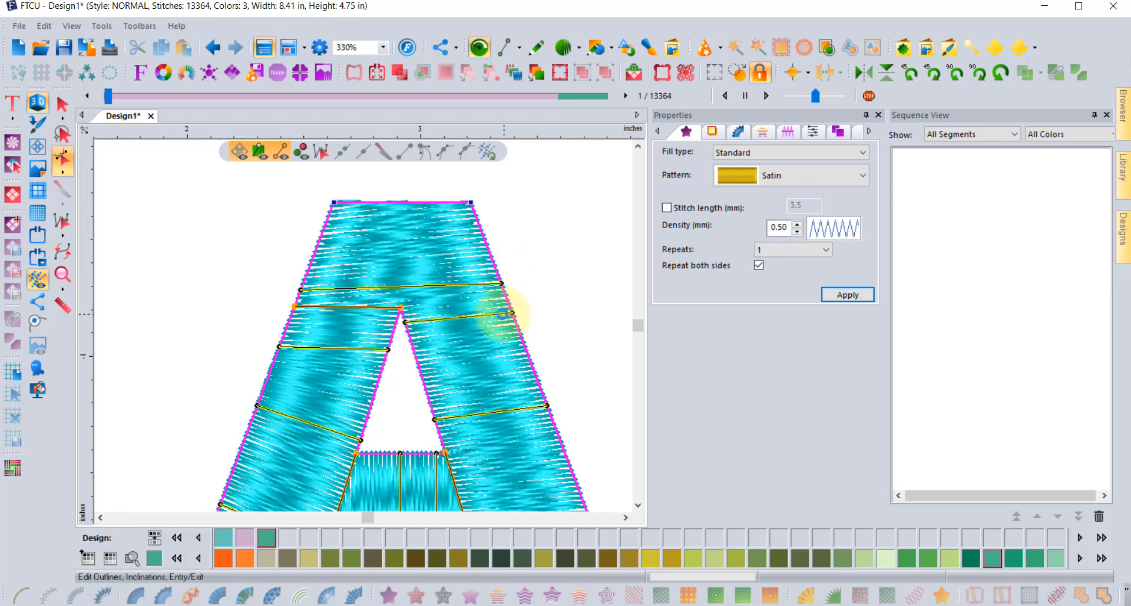
click(63, 105)
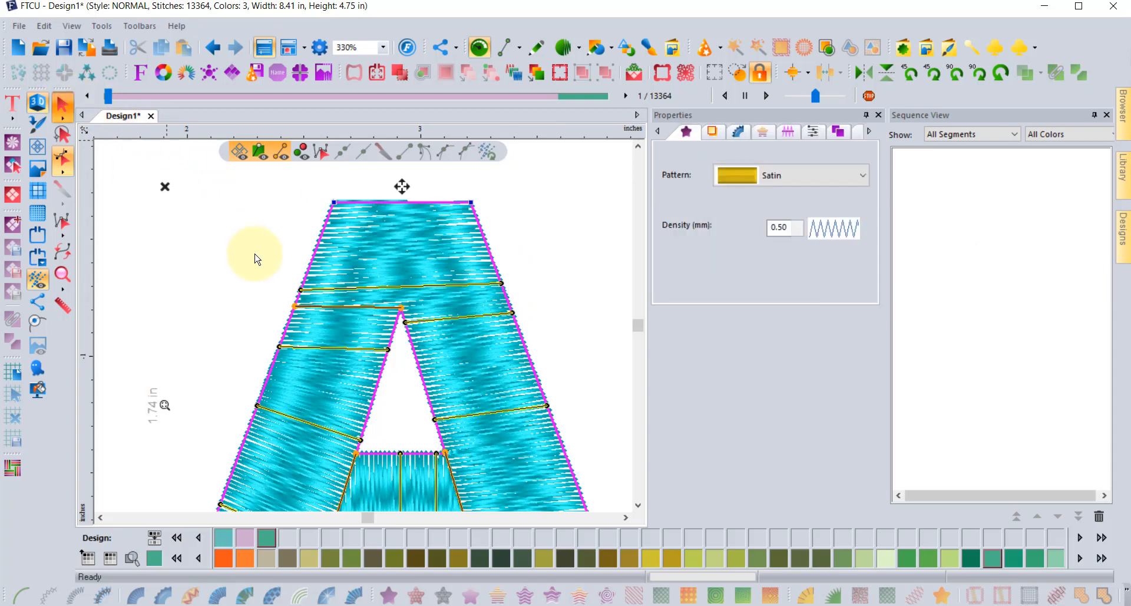
scroll(359, 288, down, 2)
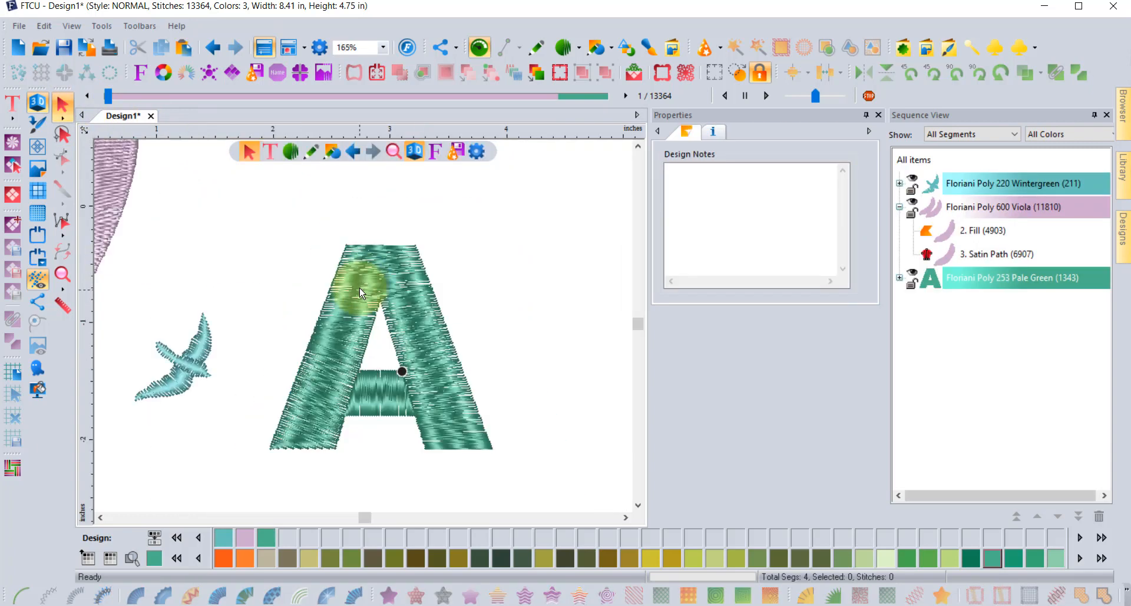
scroll(386, 352, down, 1)
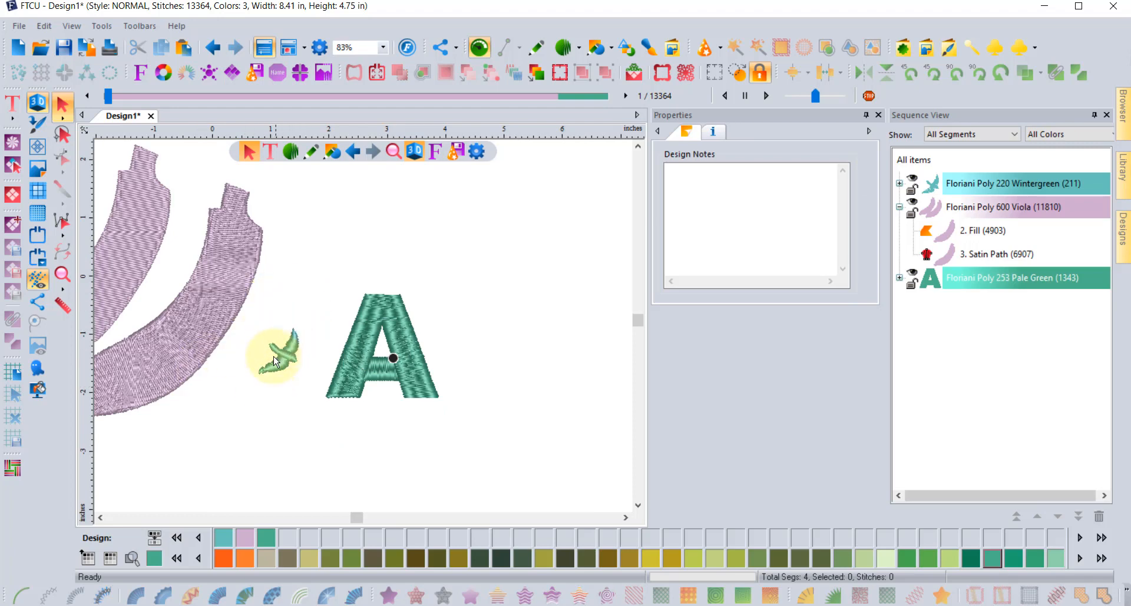
scroll(274, 361, up, 1)
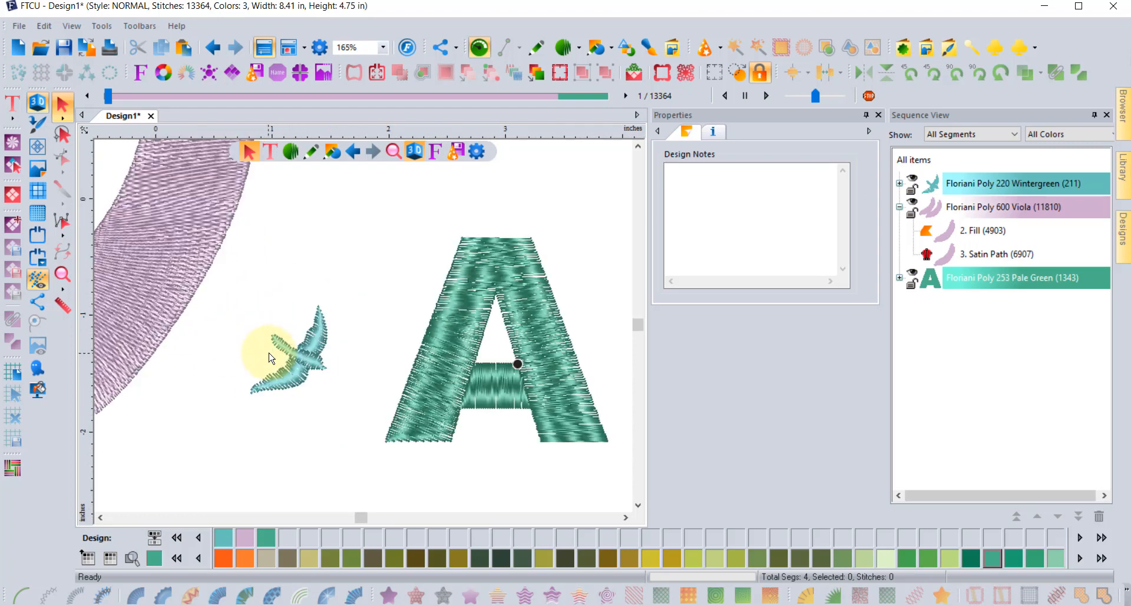